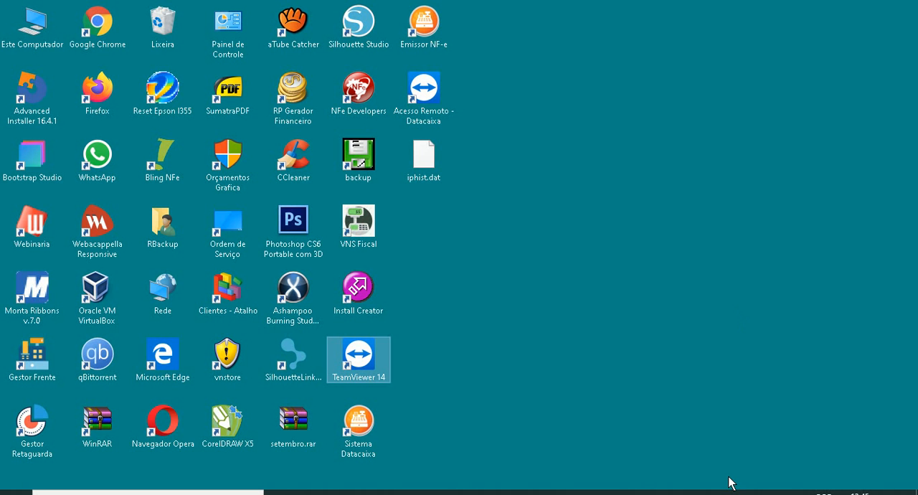
- Switch to Microsoft Access and open the tb_cliente table from the recent database Cadastro de Cliente.accdb
{"action": "left_click", "coordinate": [676, 488]}
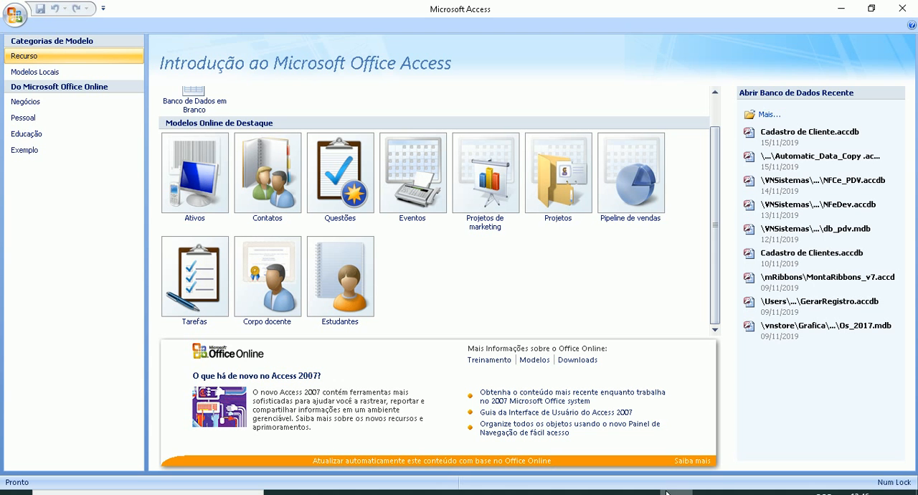
{"action": "left_click", "coordinate": [800, 138]}
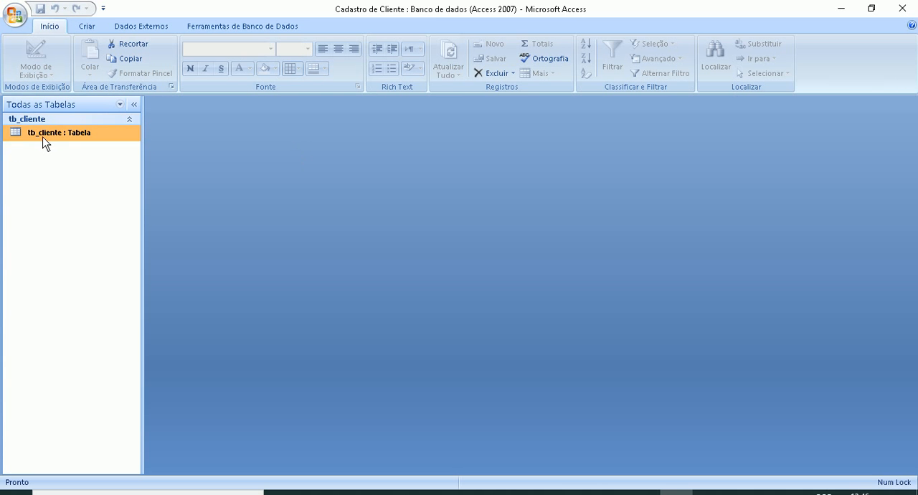
{"action": "double_click", "coordinate": [52, 136]}
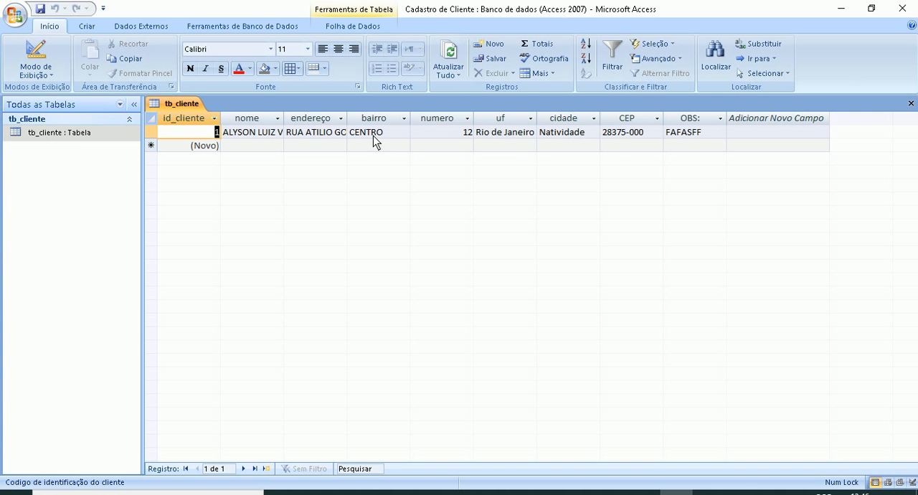
- Examine the cidade and uf choice lists in the existing tb_cliente record, and close the table
{"action": "left_click", "coordinate": [437, 132]}
{"action": "left_click", "coordinate": [543, 132]}
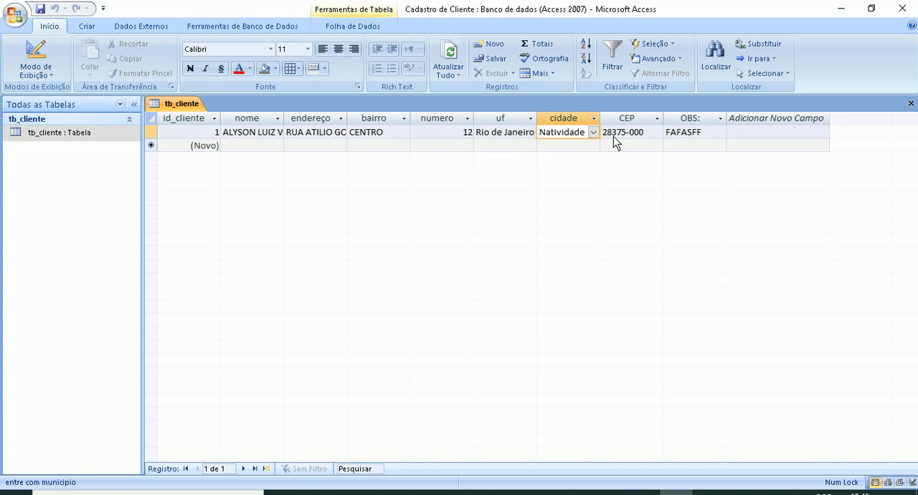
{"action": "left_click", "coordinate": [593, 132]}
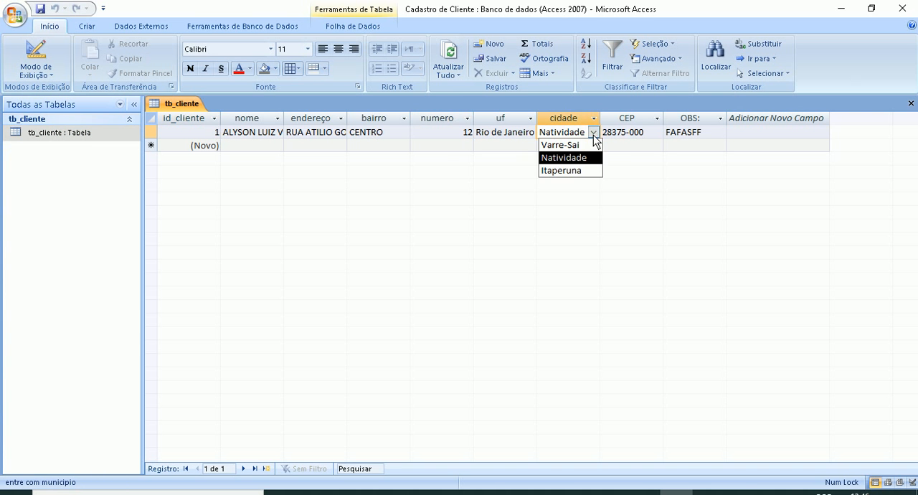
{"action": "left_click", "coordinate": [515, 132]}
{"action": "left_click", "coordinate": [529, 132]}
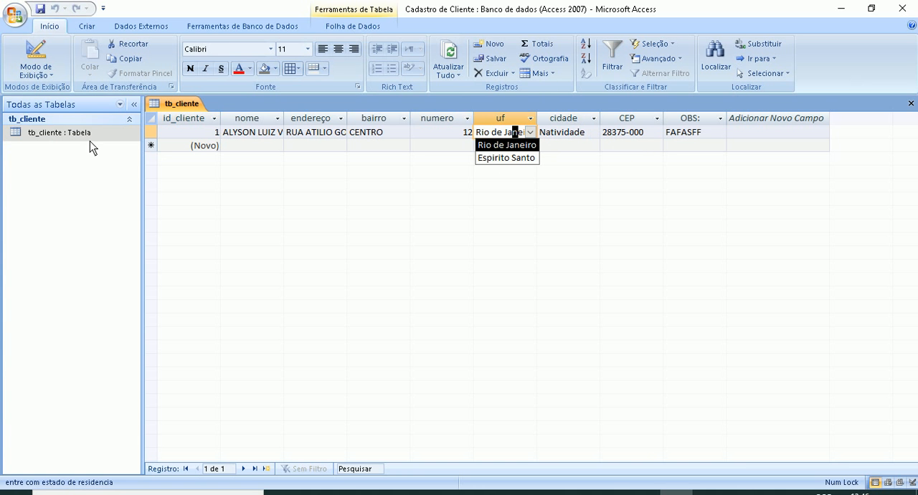
{"action": "right_click", "coordinate": [170, 103]}
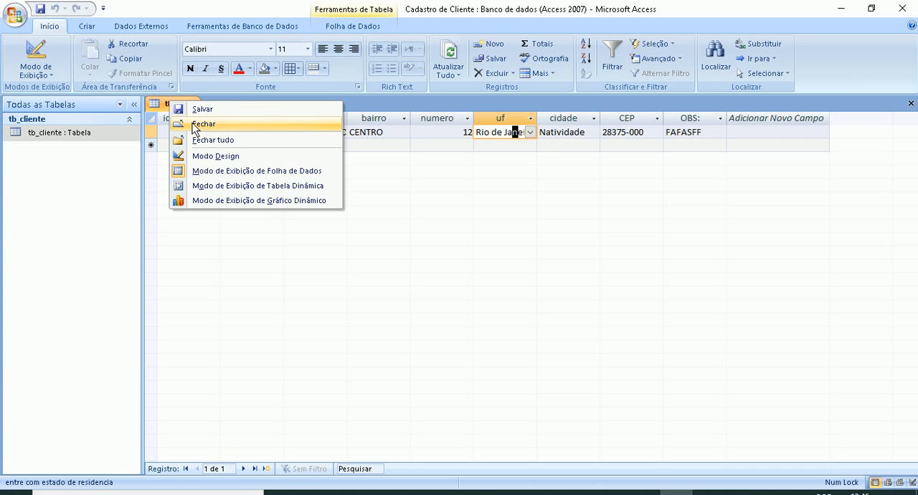
{"action": "left_click", "coordinate": [195, 125]}
- Review the field definitions of tb_cliente in design view and close the table
{"action": "right_click", "coordinate": [104, 134]}
{"action": "left_click", "coordinate": [126, 157]}
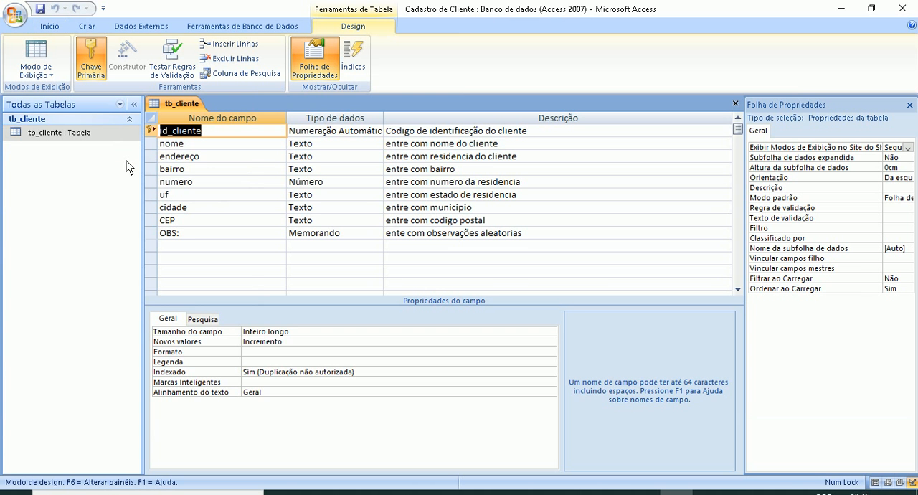
{"action": "left_click", "coordinate": [201, 143]}
{"action": "left_click", "coordinate": [201, 156]}
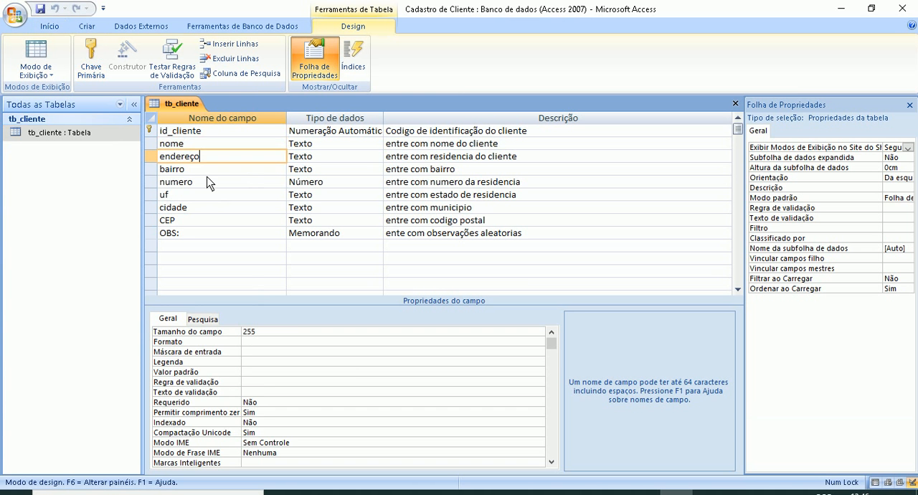
{"action": "left_click", "coordinate": [207, 179]}
{"action": "left_click", "coordinate": [207, 194]}
{"action": "left_click", "coordinate": [213, 133]}
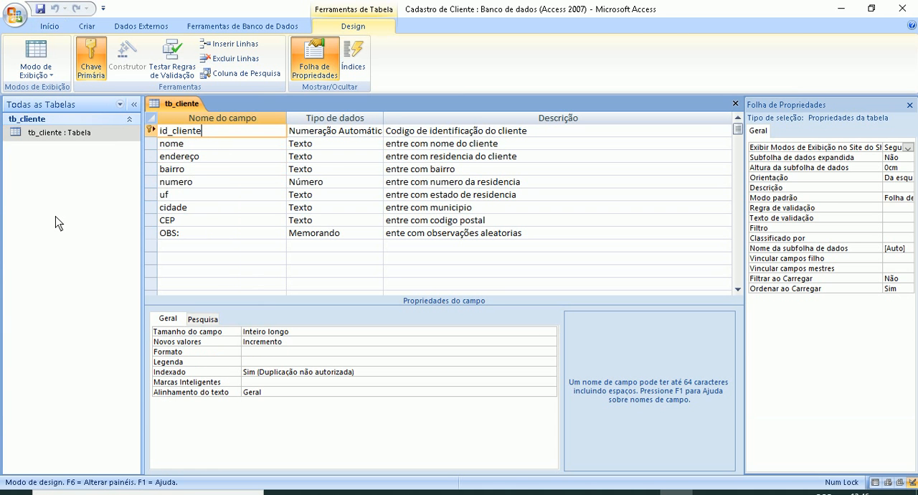
{"action": "right_click", "coordinate": [169, 105]}
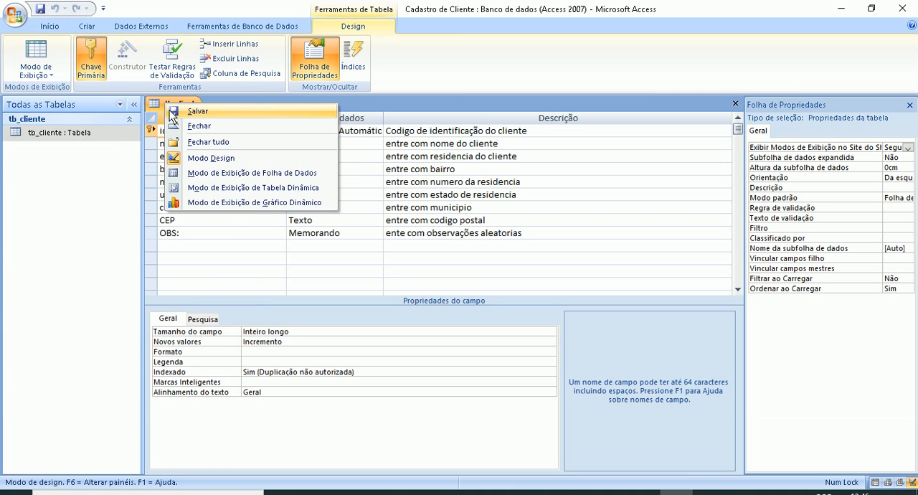
{"action": "left_click", "coordinate": [190, 126]}
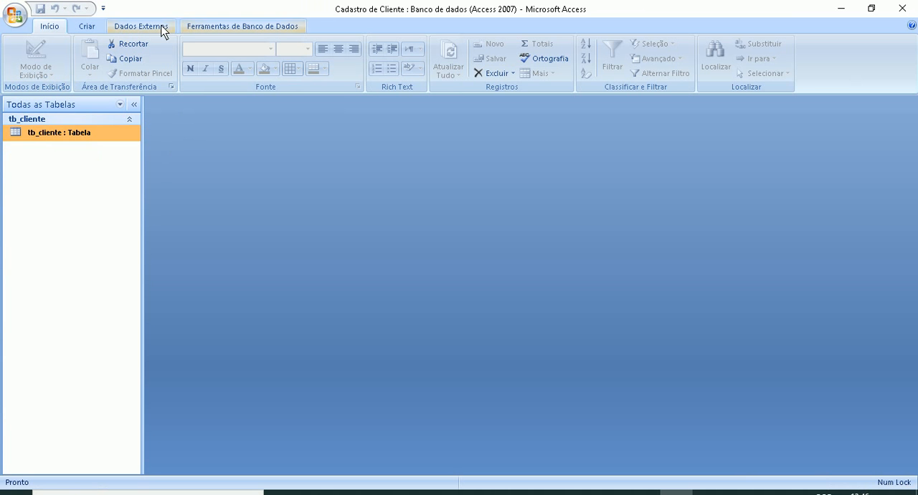
- Compare the available query wizard types and start a new query with the simple query wizard (Assistente de consulta simples)
{"action": "left_click", "coordinate": [87, 27]}
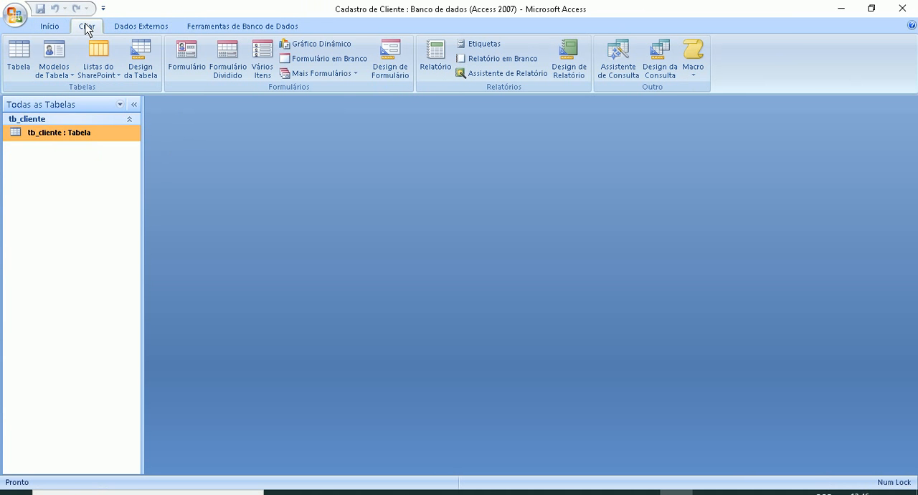
{"action": "left_click", "coordinate": [617, 69]}
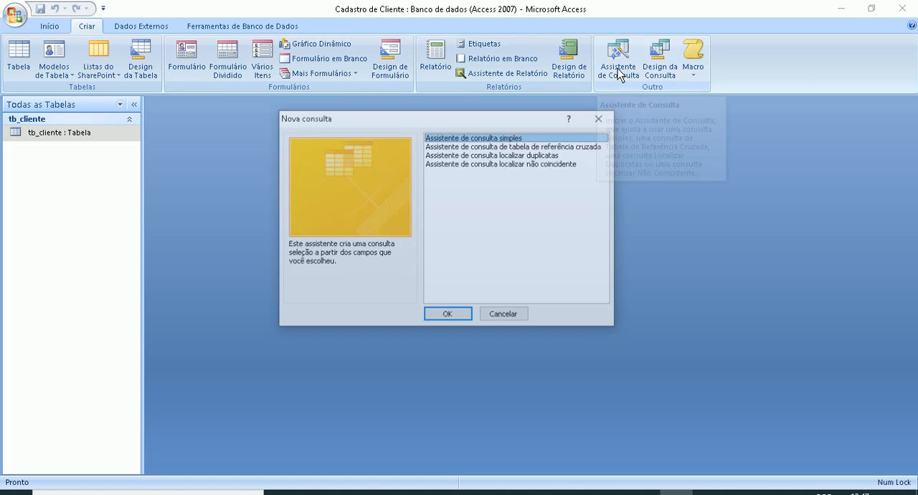
{"action": "left_click", "coordinate": [452, 146]}
{"action": "left_click", "coordinate": [446, 155]}
{"action": "left_click", "coordinate": [446, 164]}
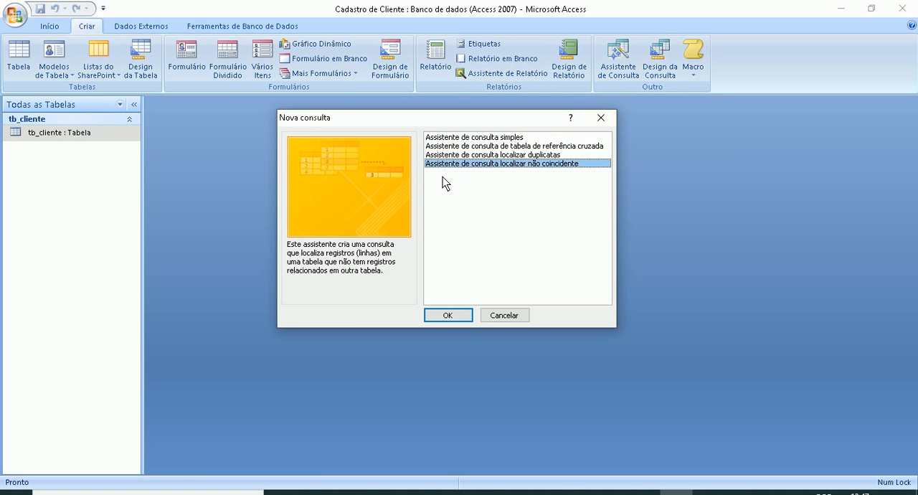
{"action": "left_click", "coordinate": [476, 154]}
{"action": "left_click", "coordinate": [473, 146]}
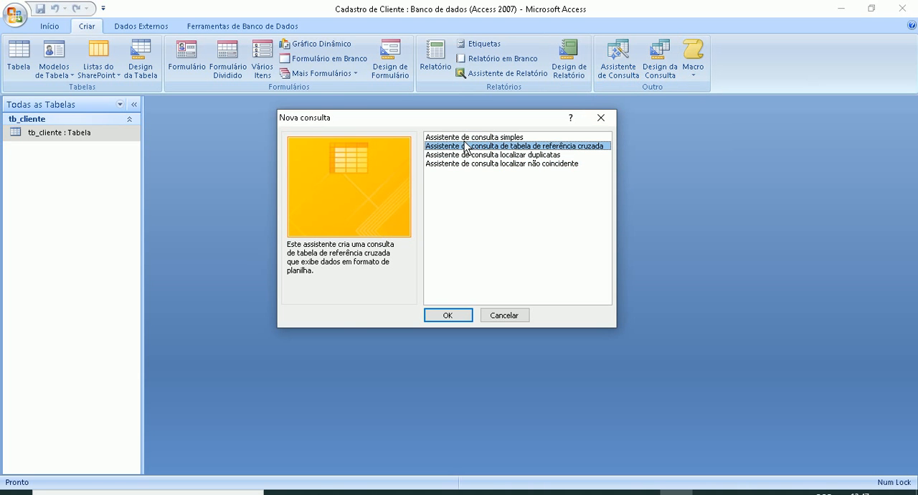
{"action": "left_click", "coordinate": [468, 138]}
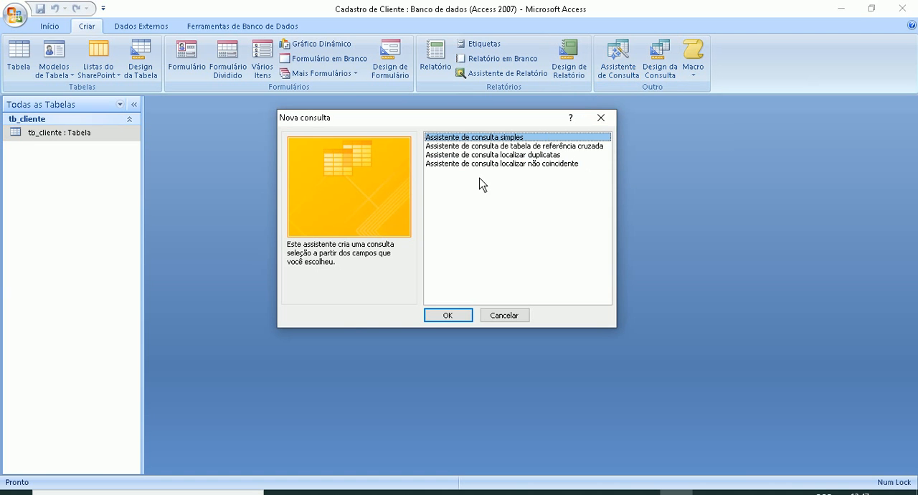
{"action": "left_click", "coordinate": [444, 315]}
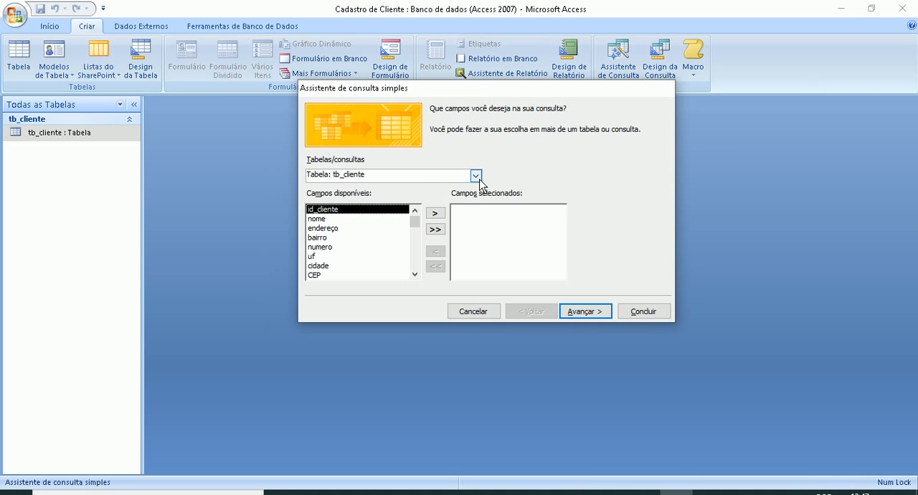
- Add the fields id_cliente, nome and endereço from tb_cliente to the query and advance to its title
{"action": "left_click", "coordinate": [475, 176]}
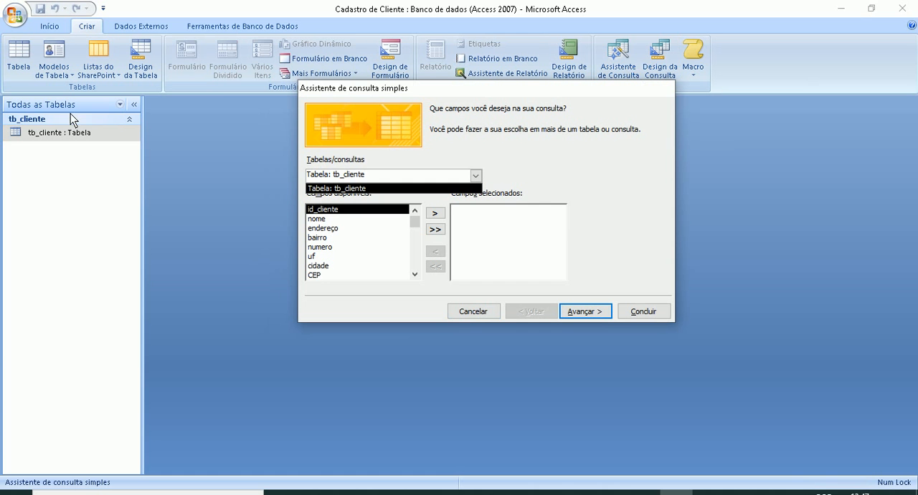
{"action": "left_click", "coordinate": [476, 176]}
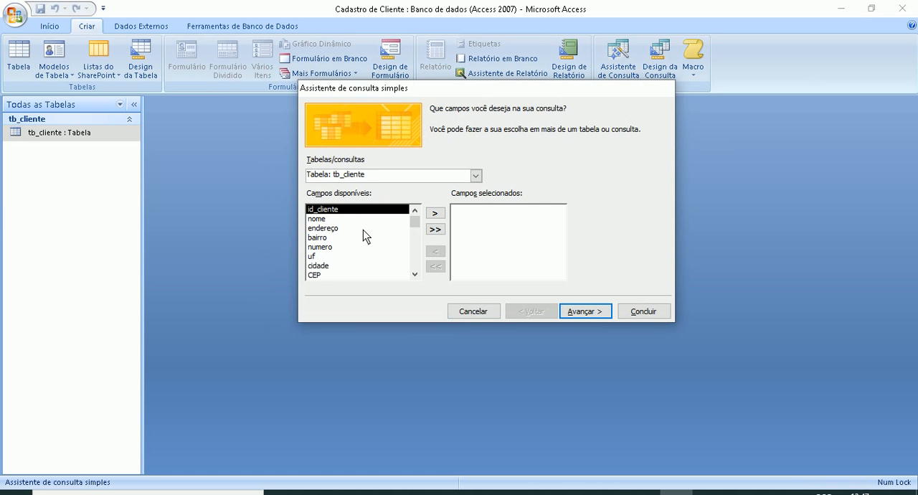
{"action": "left_click", "coordinate": [434, 213]}
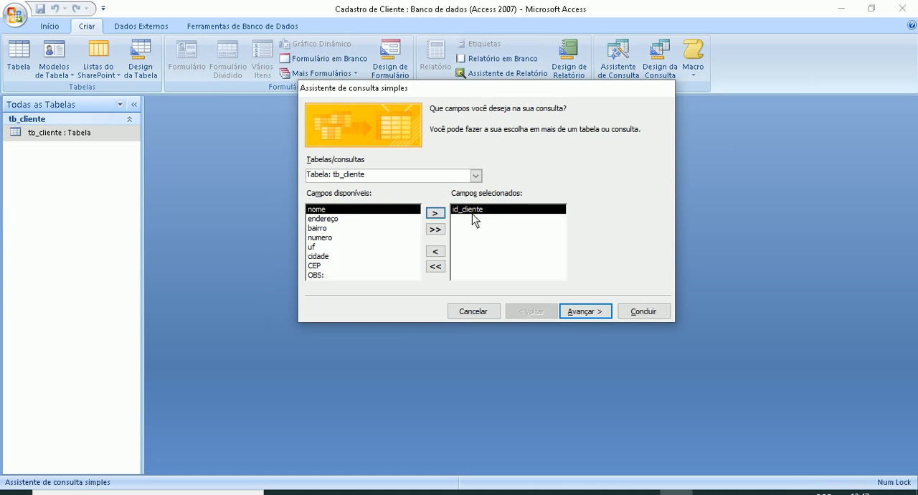
{"action": "double_click", "coordinate": [434, 213]}
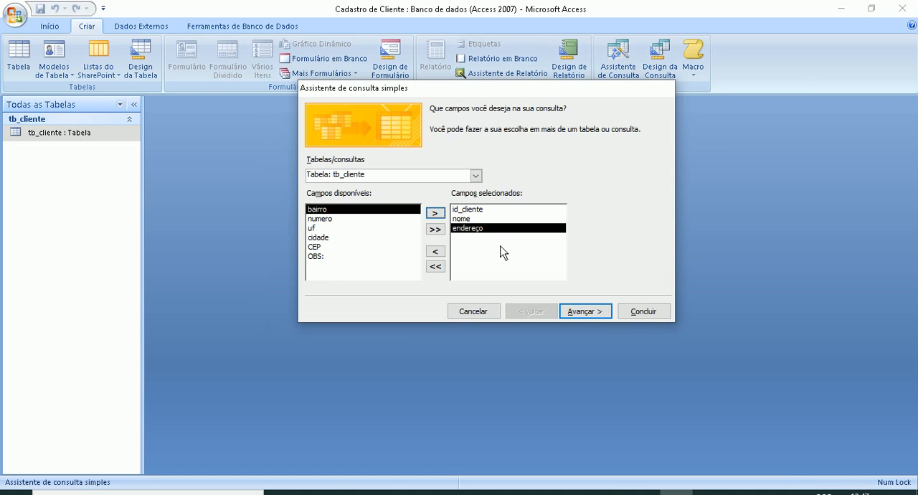
{"action": "left_click", "coordinate": [469, 218]}
{"action": "left_click", "coordinate": [458, 241]}
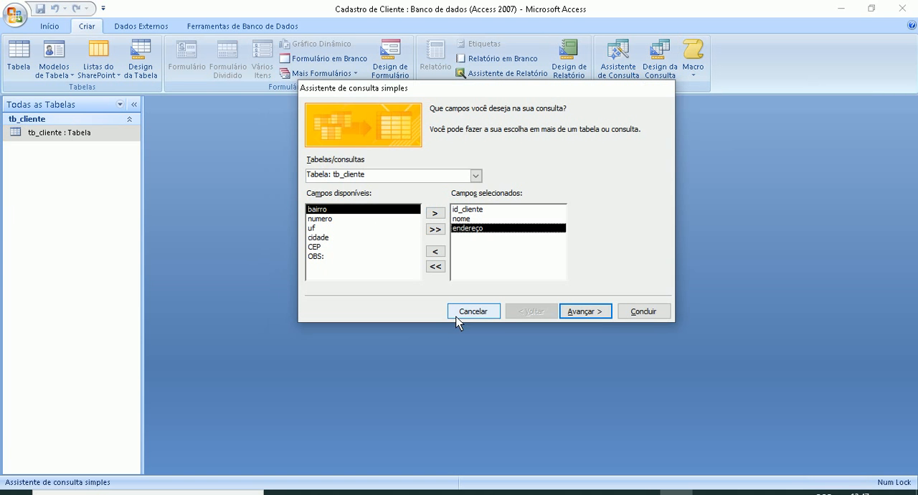
{"action": "left_click", "coordinate": [588, 312]}
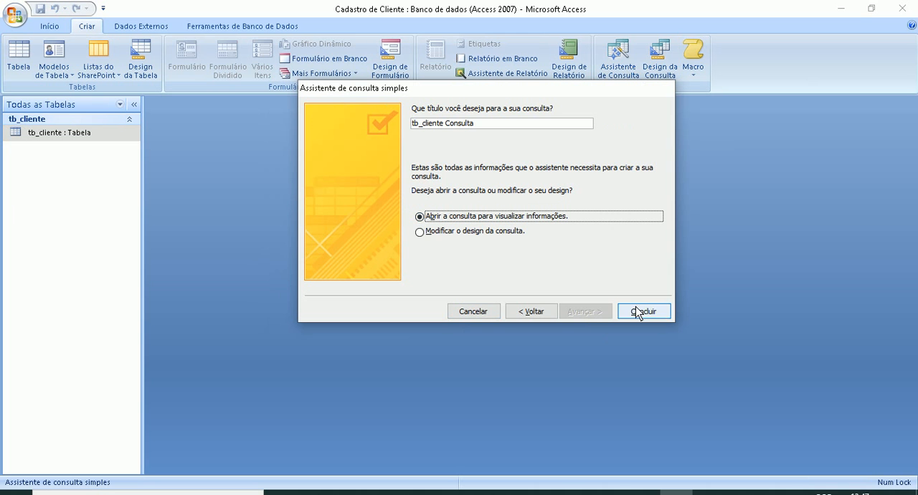
- Title the query cn_clientes and finish the wizard with the query opened to view its data
{"action": "left_click_drag", "start_coordinate": [478, 126], "coordinate": [411, 127]}
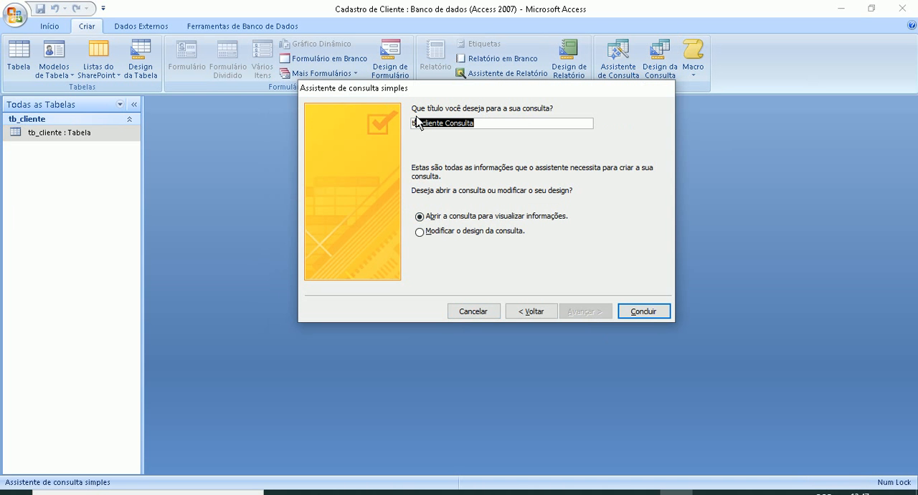
{"action": "type", "text": "tb"}
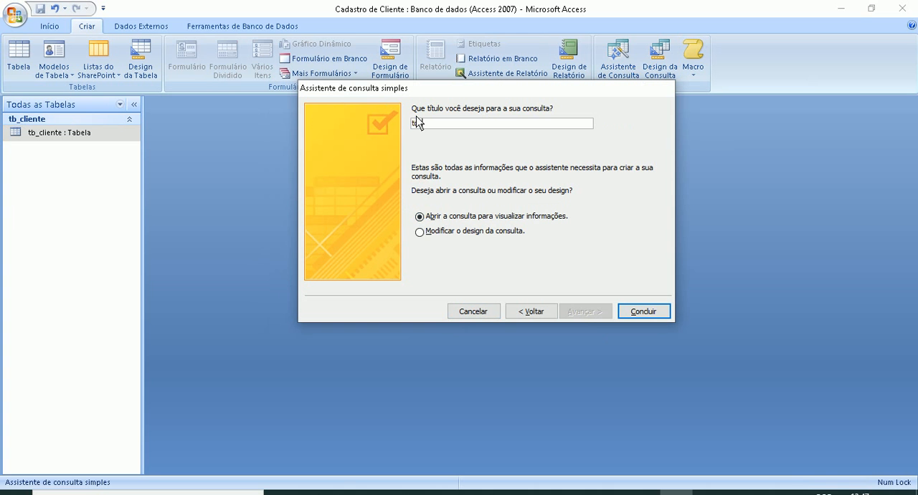
{"action": "key", "text": "BackSpace"}
{"action": "key", "text": "BackSpace"}
{"action": "type", "text": "cn_clientes"}
{"action": "left_click", "coordinate": [636, 309]}
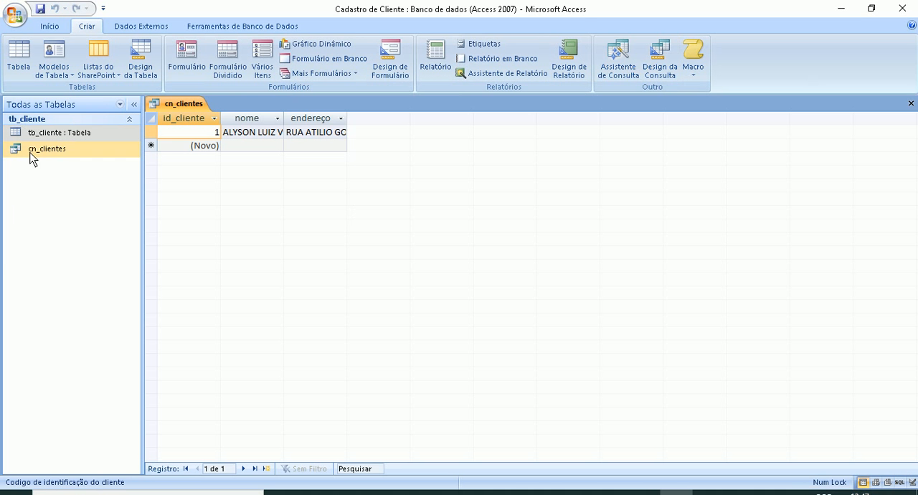
- Widen the endereço and nome columns of cn_clientes, and close the query with its layout changes saved
{"action": "left_click", "coordinate": [30, 150]}
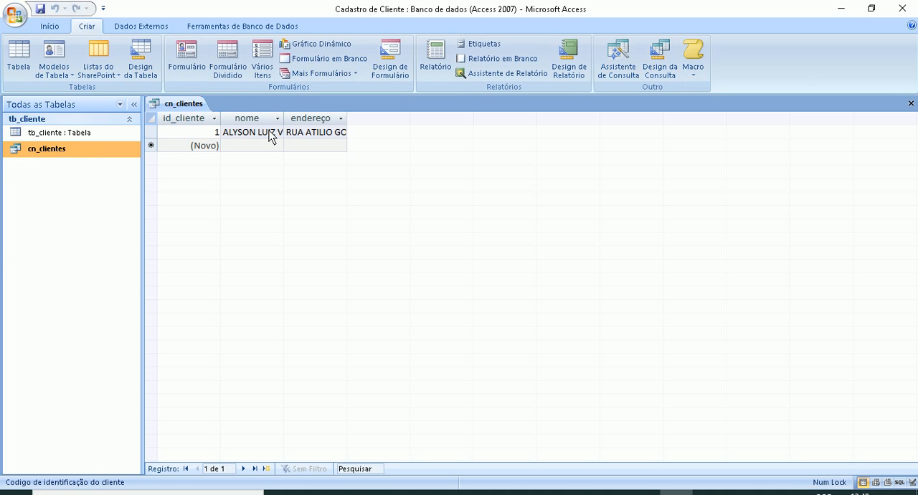
{"action": "left_click_drag", "start_coordinate": [347, 122], "coordinate": [412, 120]}
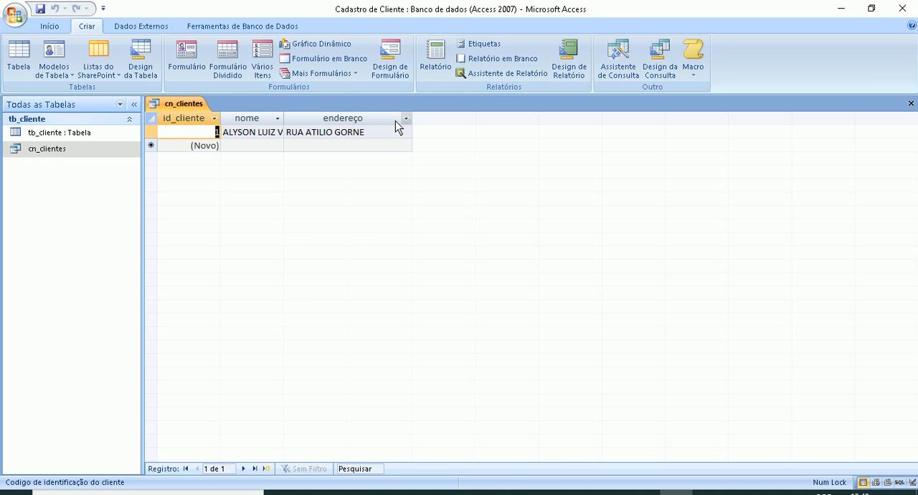
{"action": "left_click_drag", "start_coordinate": [286, 123], "coordinate": [315, 123]}
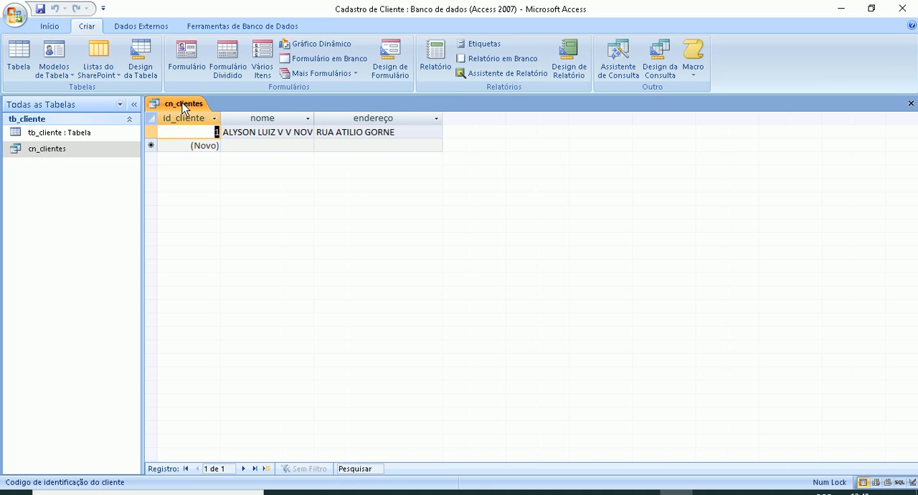
{"action": "right_click", "coordinate": [182, 102]}
{"action": "left_click", "coordinate": [196, 129]}
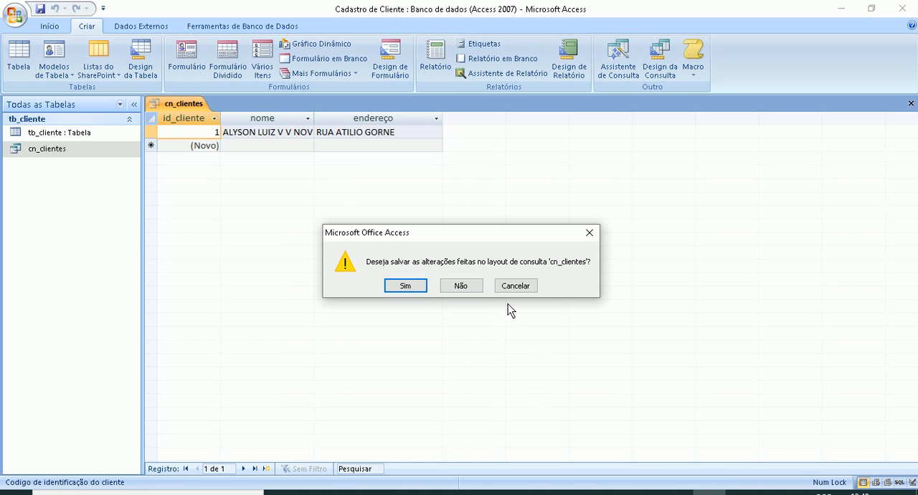
{"action": "left_click", "coordinate": [407, 288]}
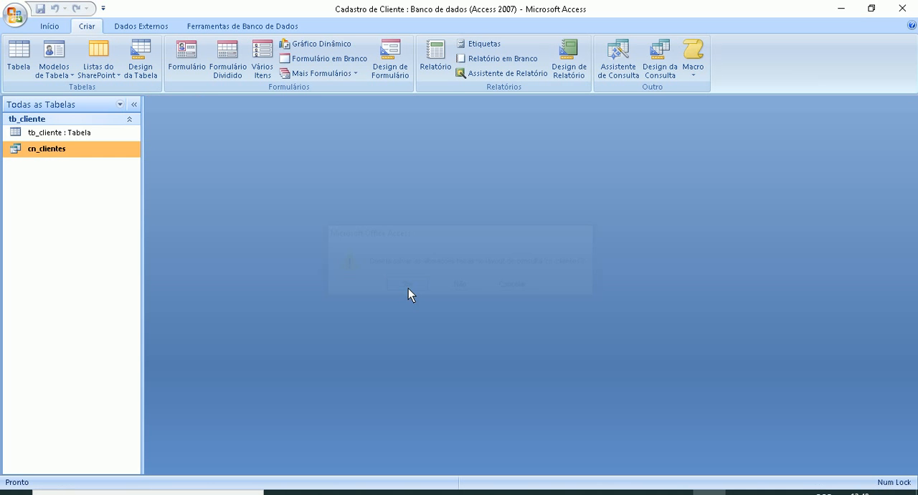
- Open the tb_cliente table and start a new record with the customer's name in the nome field
{"action": "double_click", "coordinate": [48, 136]}
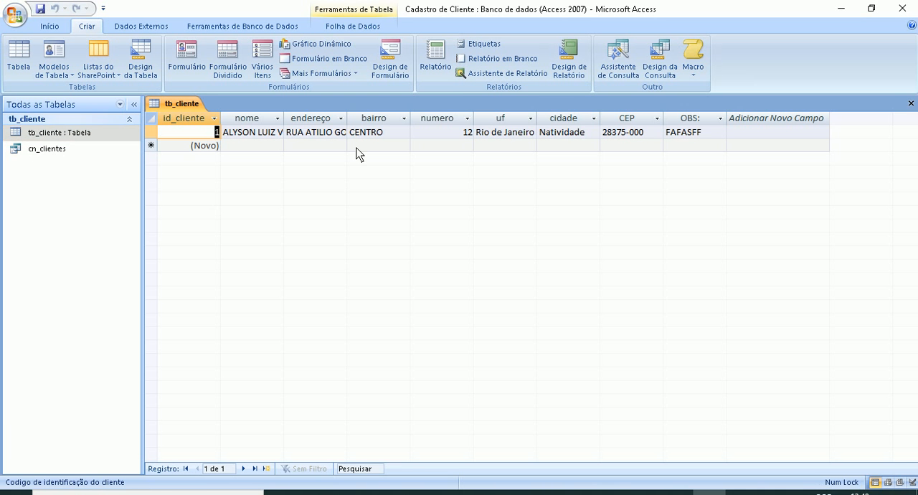
{"action": "left_click", "coordinate": [230, 148]}
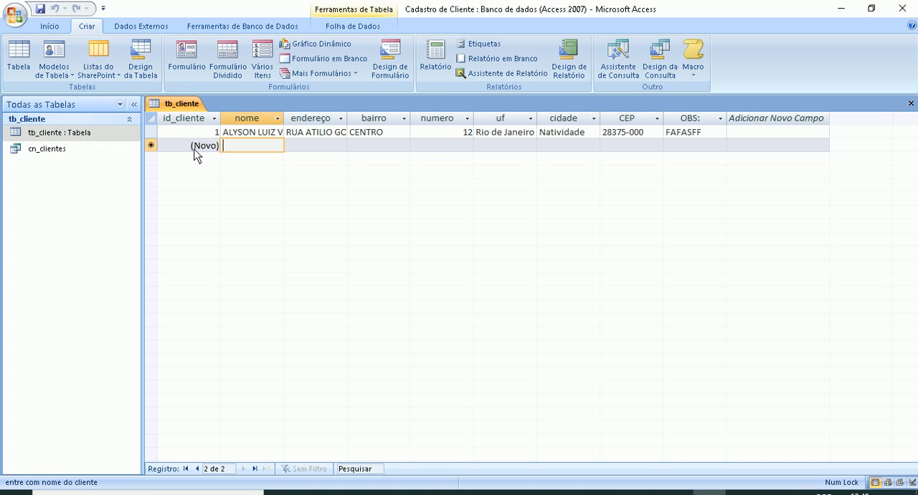
{"action": "type", "text": "MAR"}
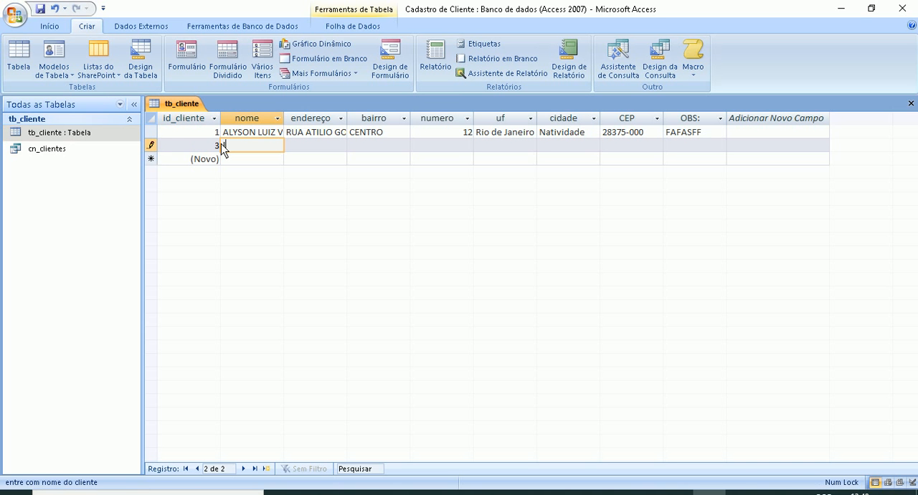
{"action": "key", "text": "BackSpace"}
{"action": "key", "text": "BackSpace"}
{"action": "key", "text": "BackSpace"}
{"action": "key", "text": "Caps_Lock"}
{"action": "type", "text": "M"}
{"action": "key", "text": "BackSpace"}
{"action": "key", "text": "Tab"}
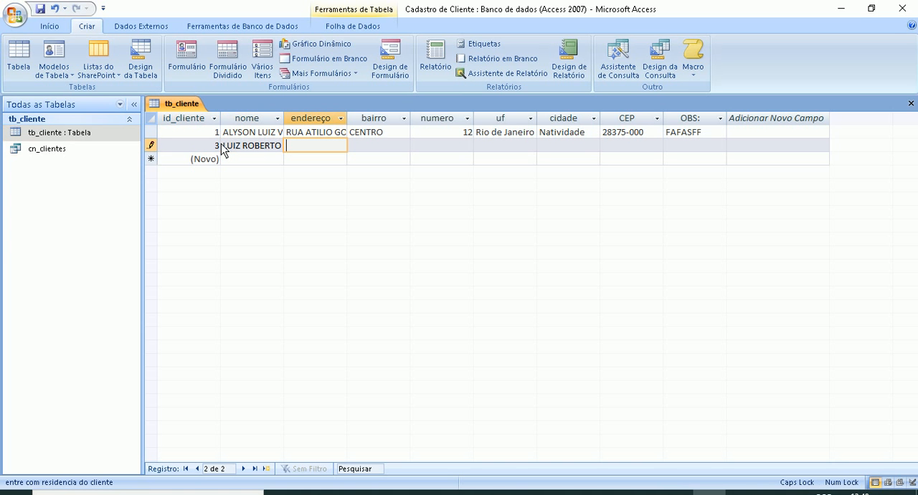
- Enter the new customer's street in endereço, neighbourhood in bairro and house number in numero
{"action": "key", "text": "Tab"}
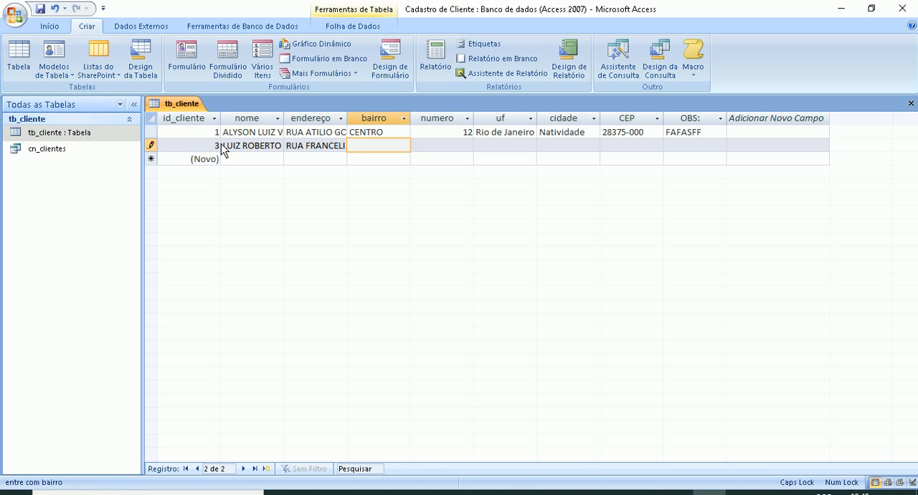
{"action": "key", "text": "Tab"}
{"action": "type", "text": "15"}
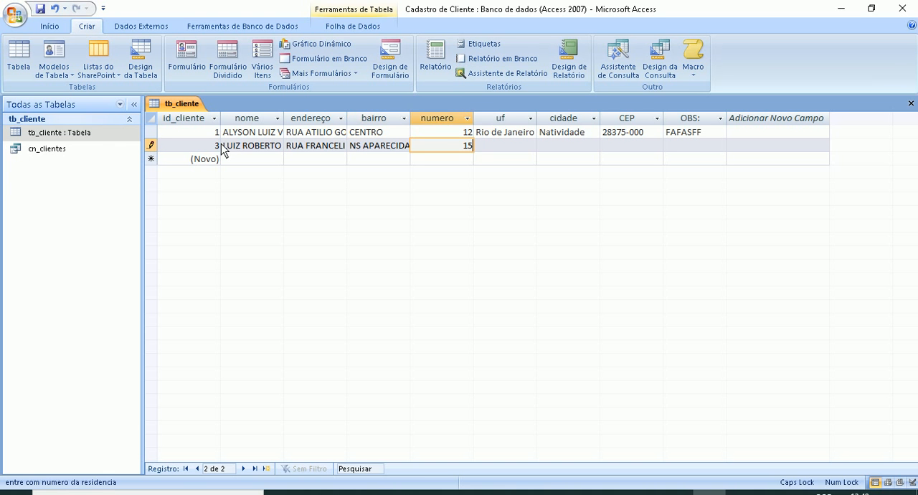
- Complete the new customer's state, city, postal code and the observation SAFFS, and close tb_cliente
{"action": "key", "text": "Tab"}
{"action": "type", "text": "R"}
{"action": "key", "text": "Tab"}
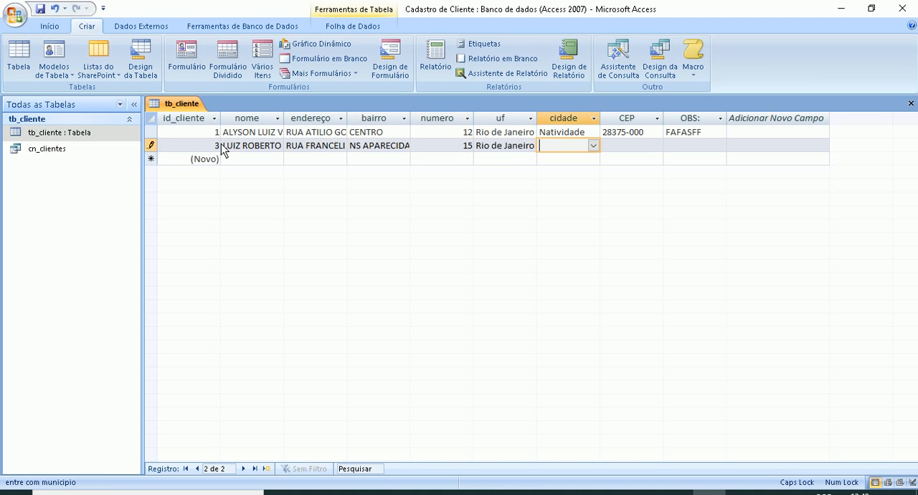
{"action": "type", "text": "V"}
{"action": "key", "text": "Tab"}
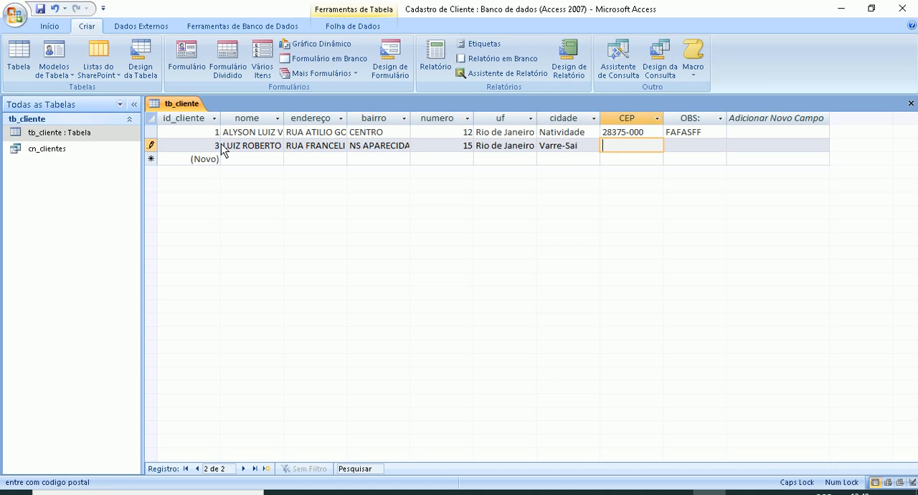
{"action": "type", "text": "8375000"}
{"action": "key", "text": "Tab"}
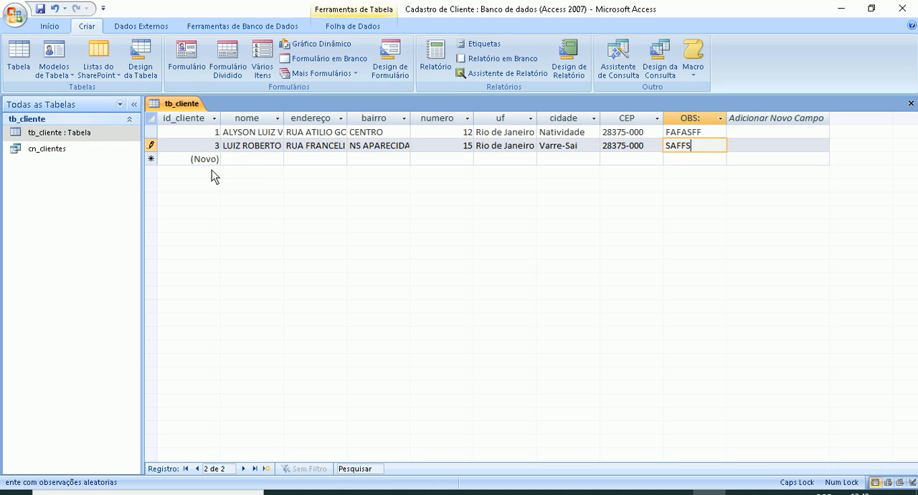
{"action": "left_click", "coordinate": [252, 159]}
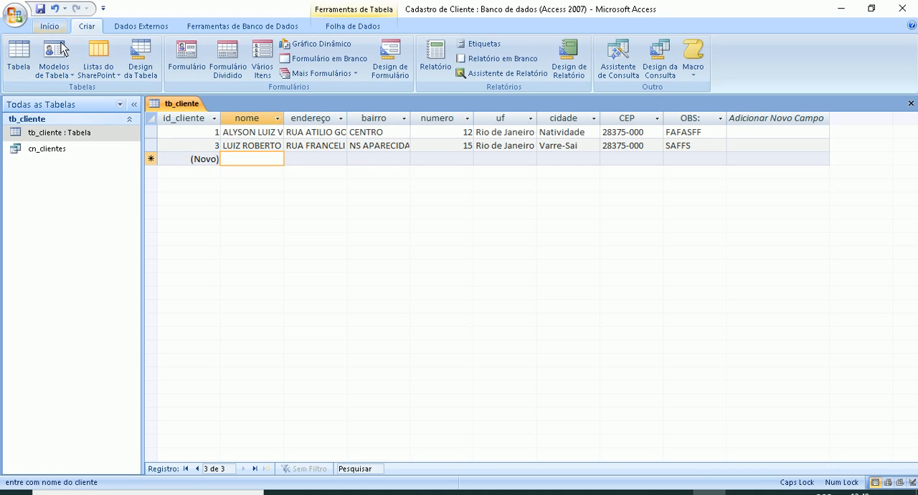
{"action": "right_click", "coordinate": [183, 104]}
{"action": "left_click", "coordinate": [207, 126]}
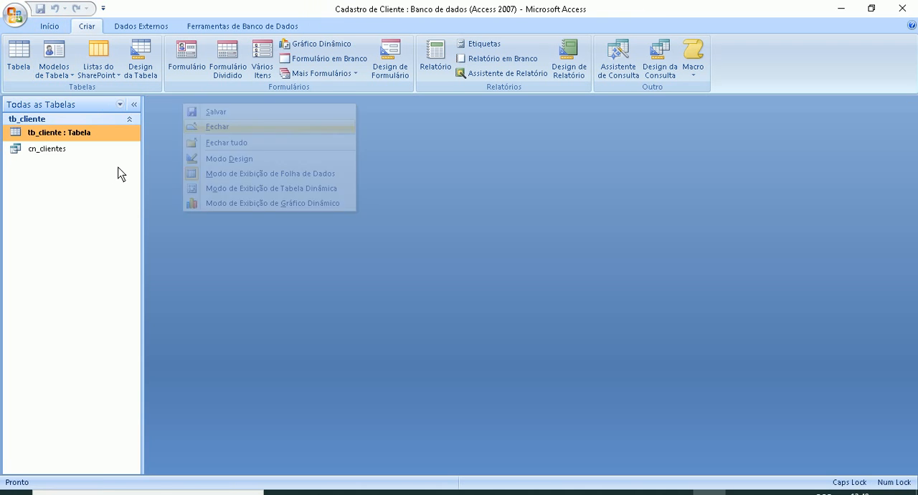
- Open the cn_clientes query and widen its endereço and nome columns to fit the full text
{"action": "double_click", "coordinate": [42, 159]}
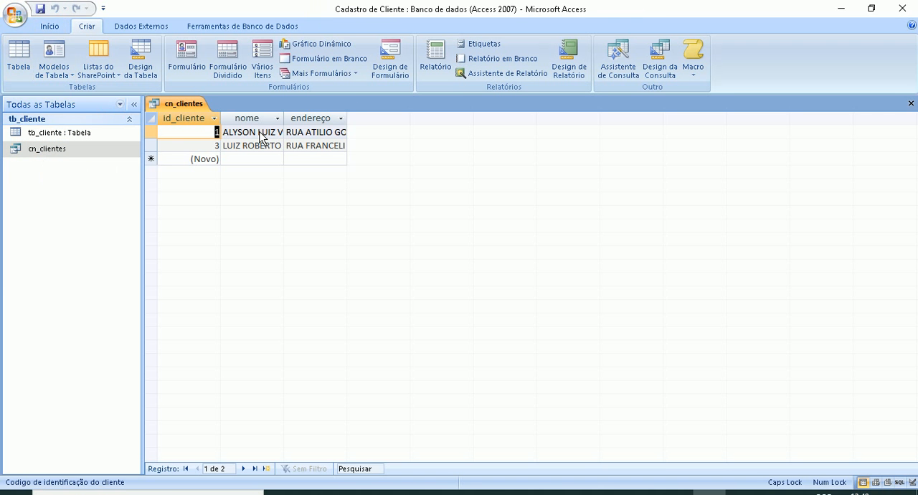
{"action": "double_click", "coordinate": [347, 118]}
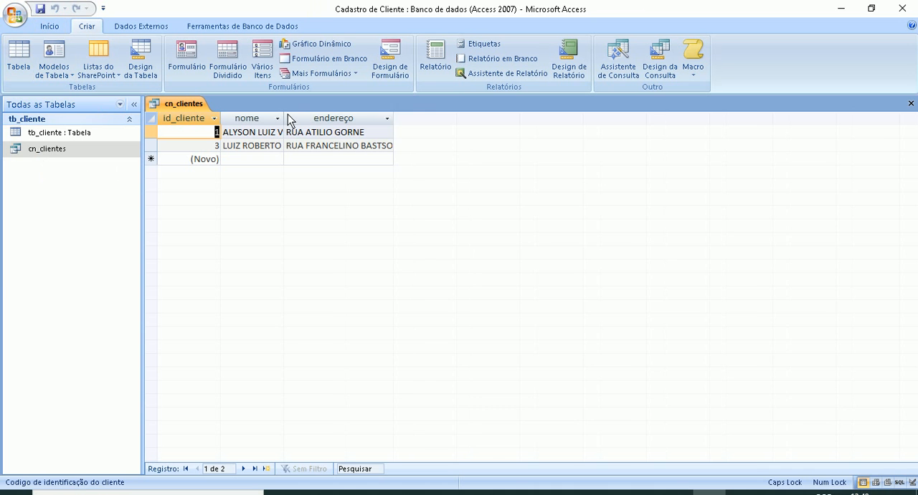
{"action": "double_click", "coordinate": [284, 118]}
{"action": "left_click_drag", "start_coordinate": [440, 120], "coordinate": [473, 126]}
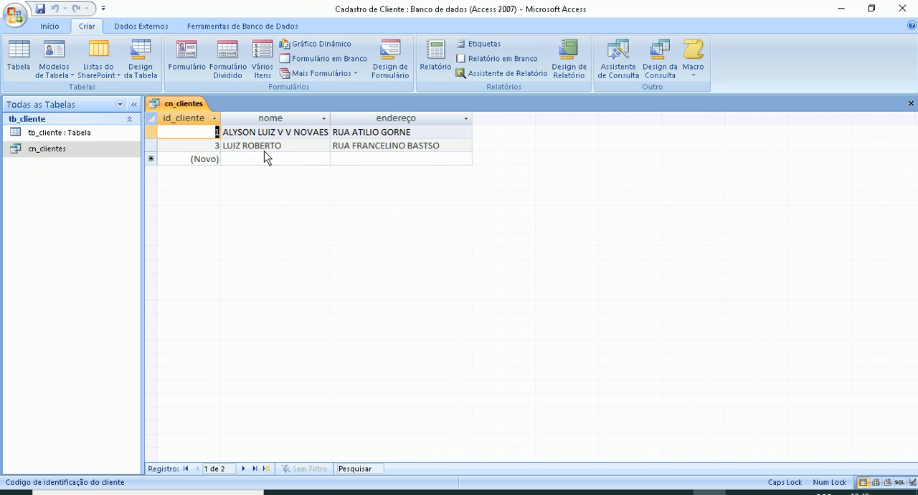
- Switch cn_clientes to design view, move the tb_cliente field list towards the middle of the diagram area, and close the query with its changes saved
{"action": "right_click", "coordinate": [177, 104]}
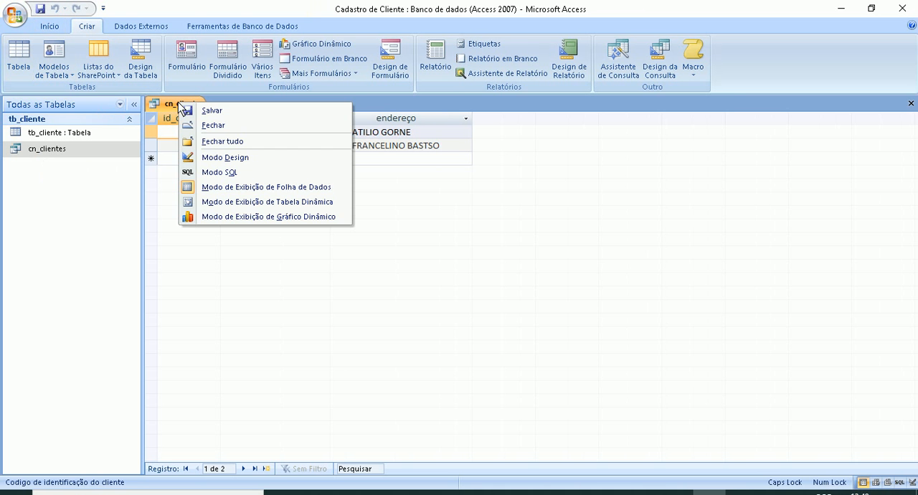
{"action": "left_click", "coordinate": [208, 152]}
{"action": "left_click_drag", "start_coordinate": [247, 135], "coordinate": [357, 154]}
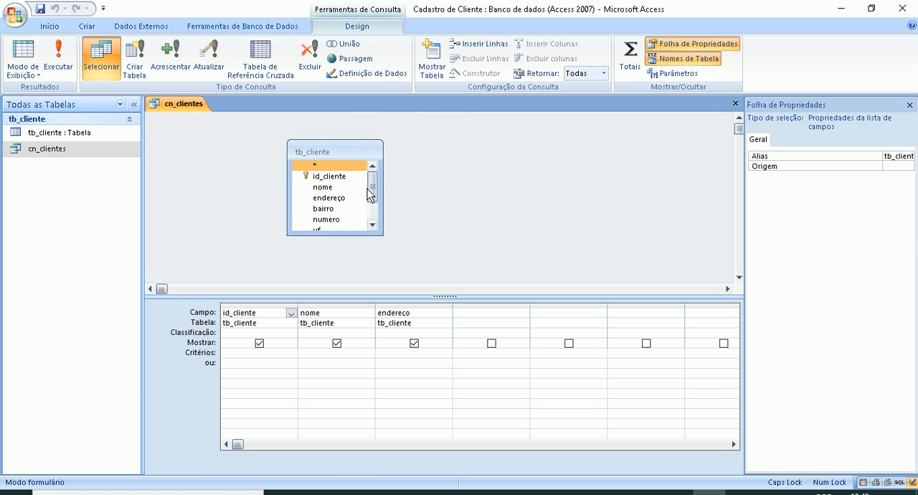
{"action": "right_click", "coordinate": [367, 153]}
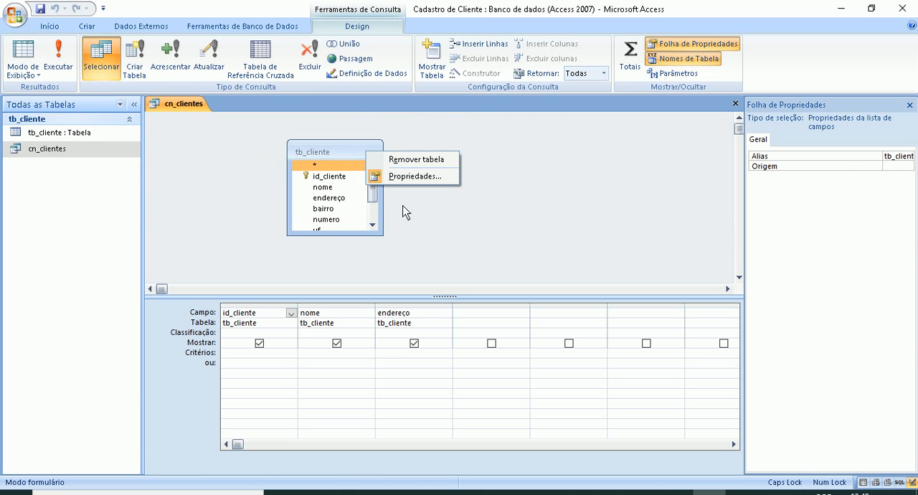
{"action": "left_click", "coordinate": [219, 176]}
{"action": "right_click", "coordinate": [190, 99]}
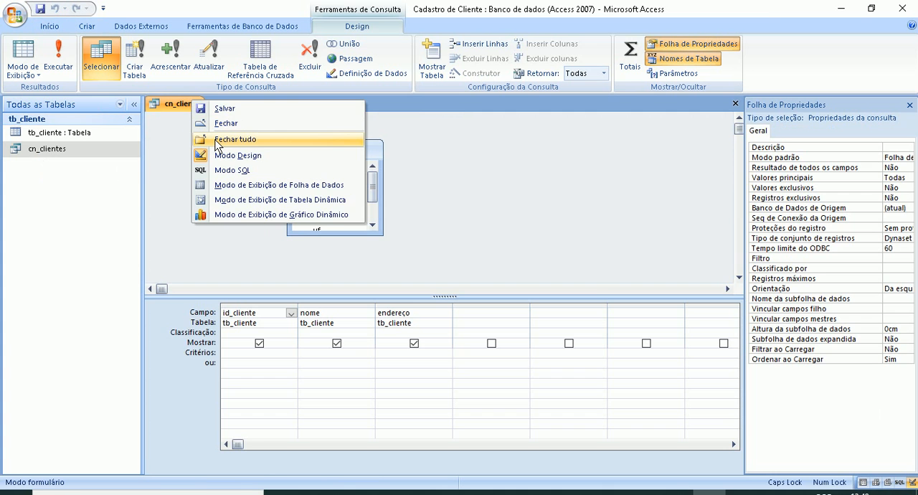
{"action": "left_click", "coordinate": [216, 142]}
{"action": "left_click", "coordinate": [410, 286]}
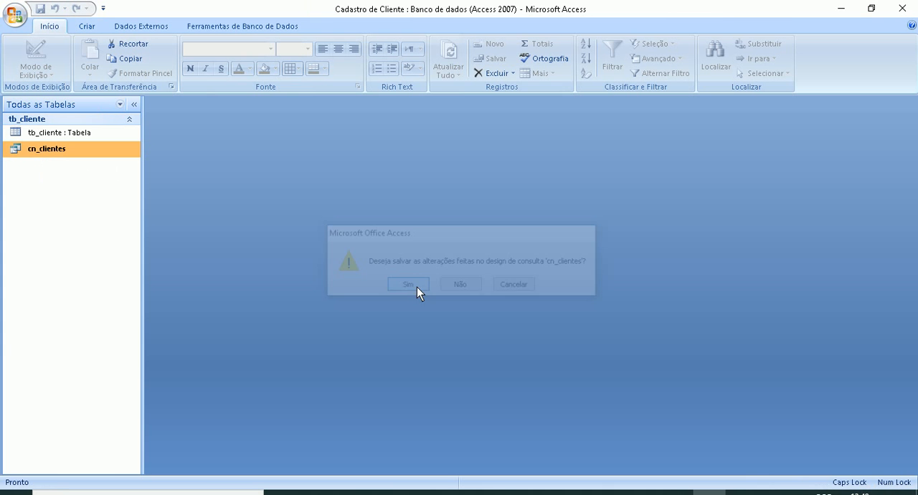
- Reopen cn_clientes to check its nome and endereço columns, and close it again
{"action": "left_click", "coordinate": [36, 134]}
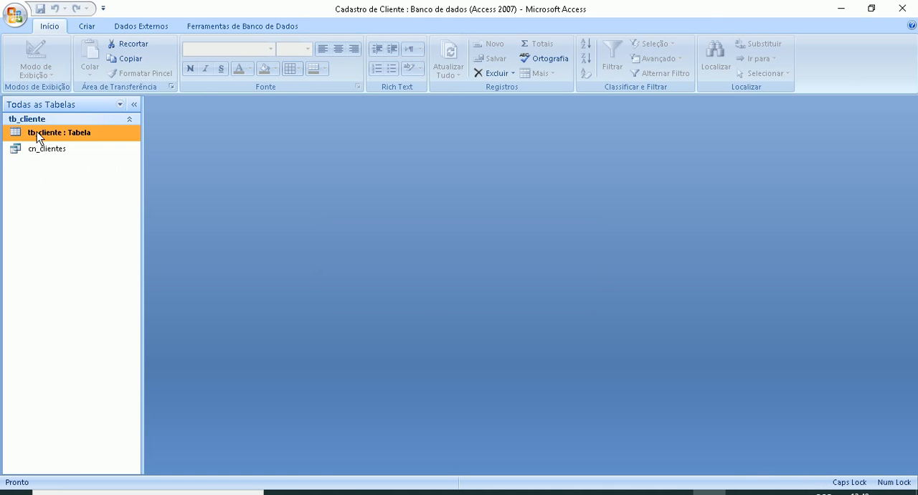
{"action": "left_click", "coordinate": [53, 152]}
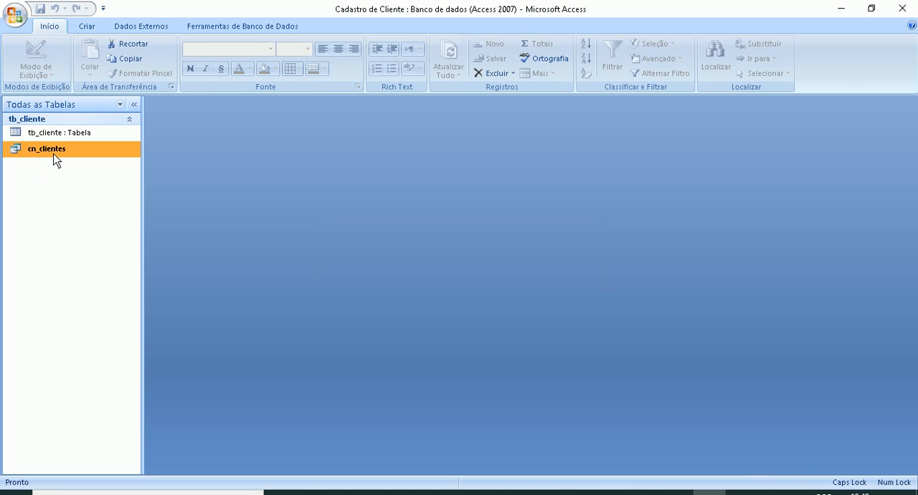
{"action": "left_click", "coordinate": [93, 26]}
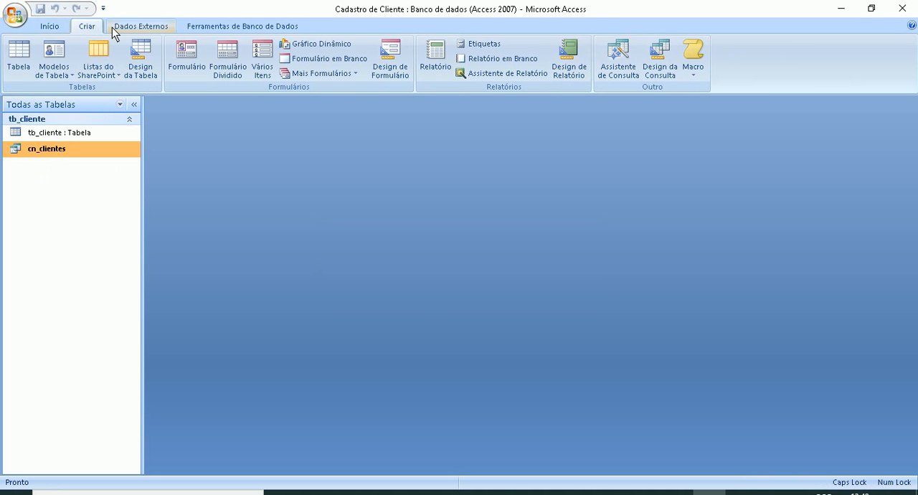
{"action": "double_click", "coordinate": [45, 149]}
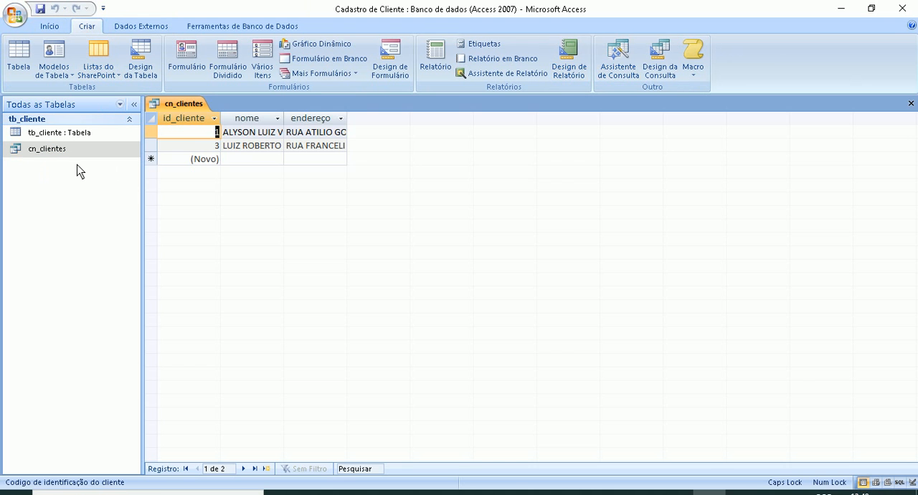
{"action": "left_click", "coordinate": [262, 118]}
{"action": "left_click", "coordinate": [301, 117]}
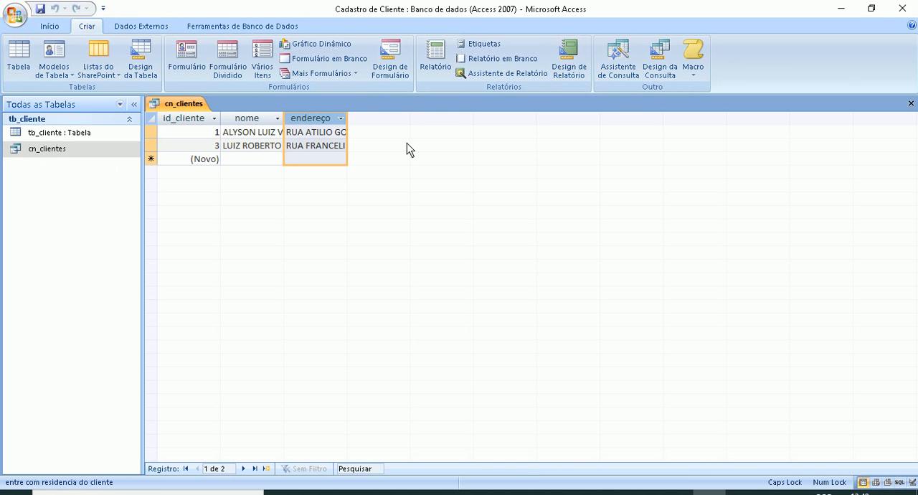
{"action": "right_click", "coordinate": [192, 102]}
{"action": "left_click", "coordinate": [220, 119]}
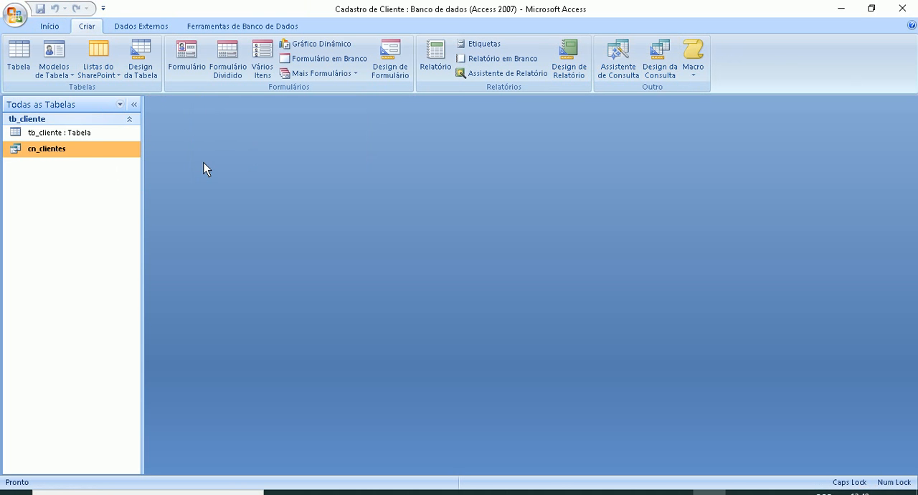
- Open cn_clientes in design view and add the bairro field from tb_cliente after endereço
{"action": "right_click", "coordinate": [63, 157]}
{"action": "left_click", "coordinate": [100, 175]}
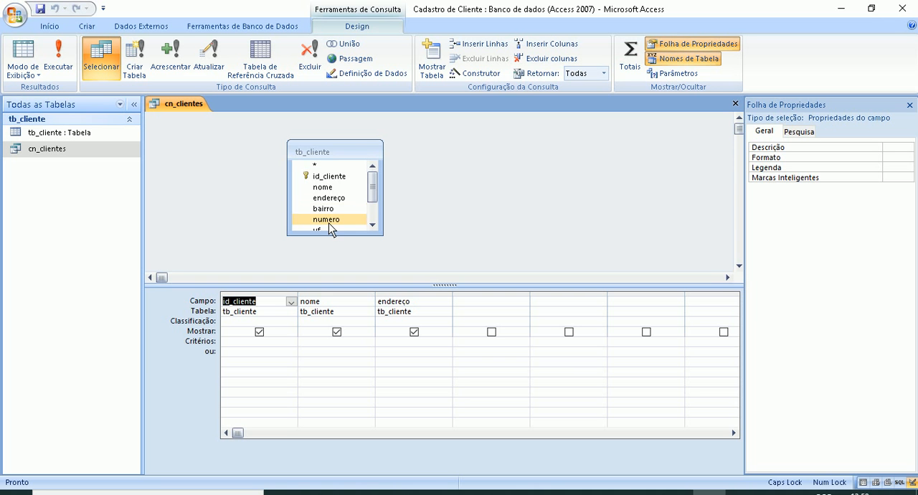
{"action": "left_click_drag", "start_coordinate": [372, 191], "coordinate": [373, 204]}
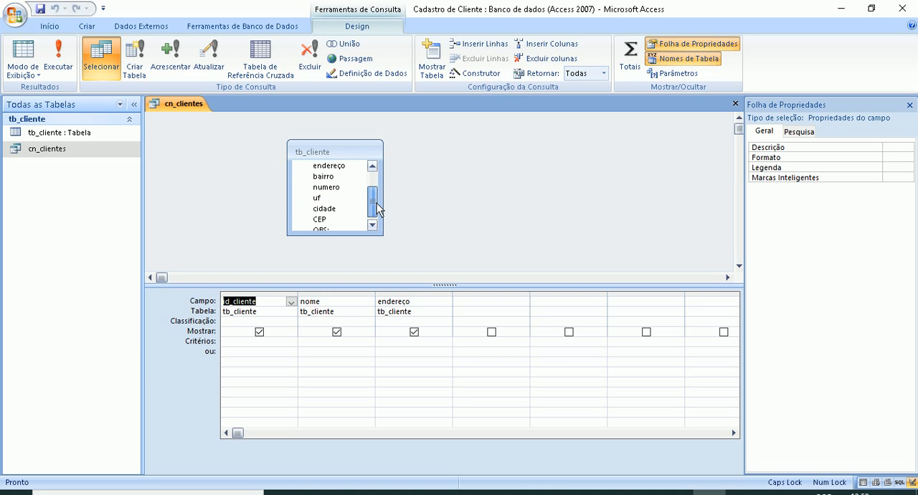
{"action": "left_click", "coordinate": [328, 176]}
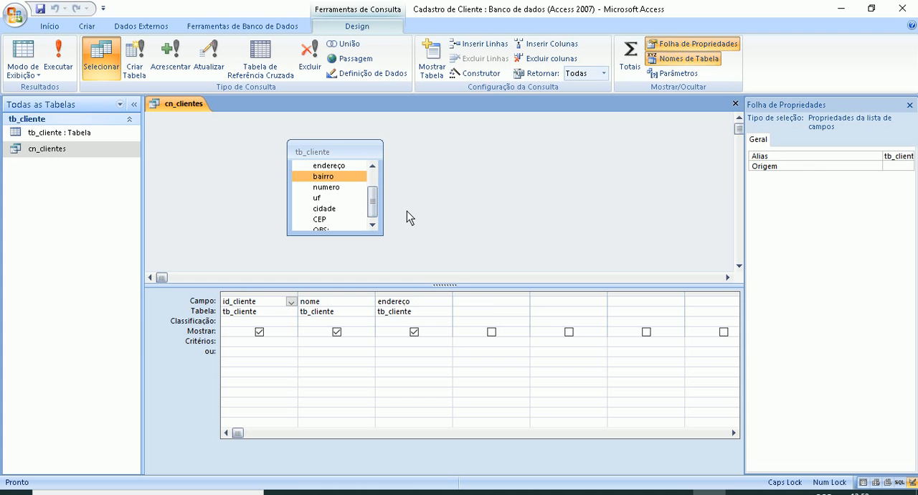
{"action": "left_click_drag", "start_coordinate": [468, 278], "coordinate": [481, 296]}
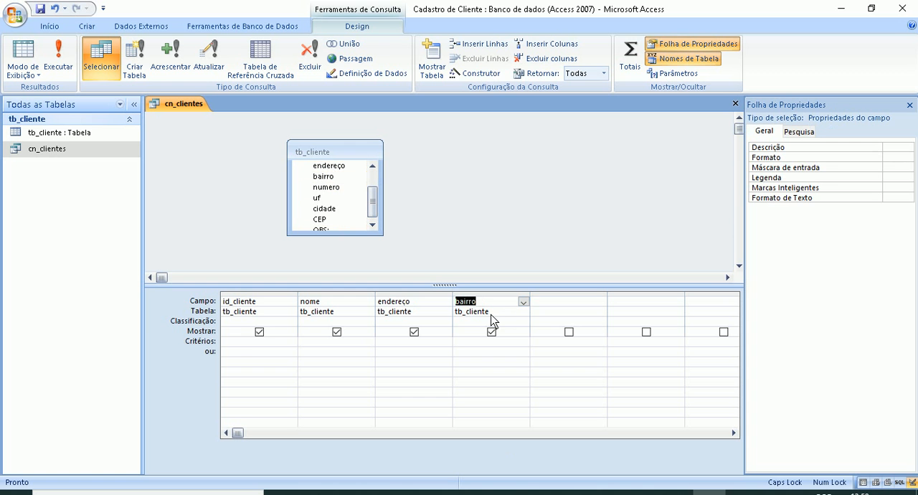
- Review the available sort orders (Classificação) for the id_cliente and nome fields in the design grid
{"action": "left_click", "coordinate": [274, 322]}
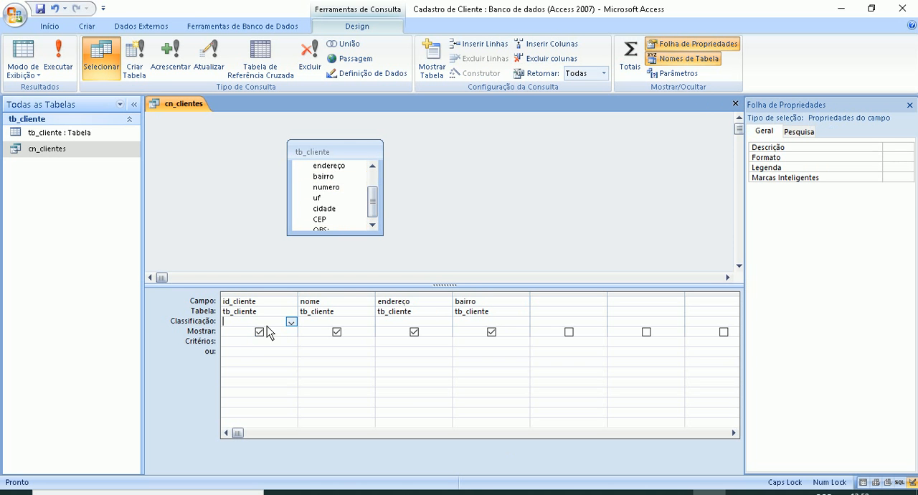
{"action": "left_click", "coordinate": [223, 340]}
{"action": "left_click", "coordinate": [288, 322]}
{"action": "left_click", "coordinate": [291, 321]}
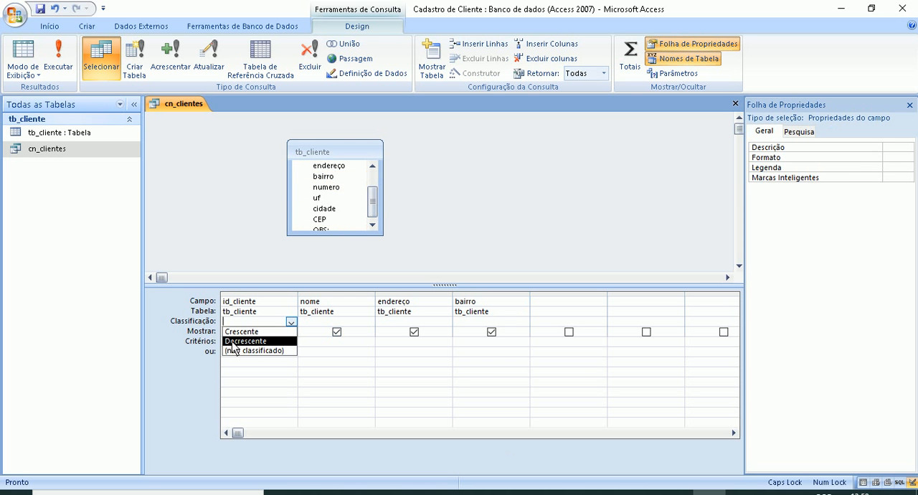
{"action": "left_click", "coordinate": [316, 321]}
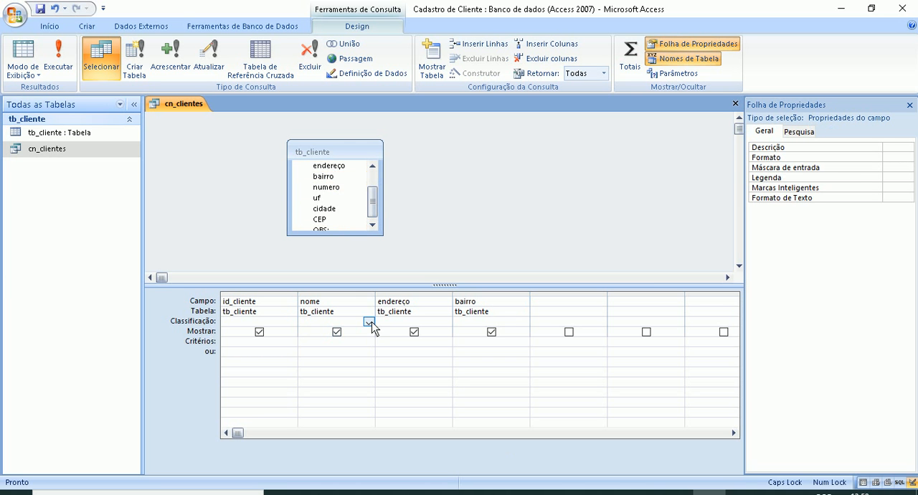
{"action": "left_click", "coordinate": [367, 322]}
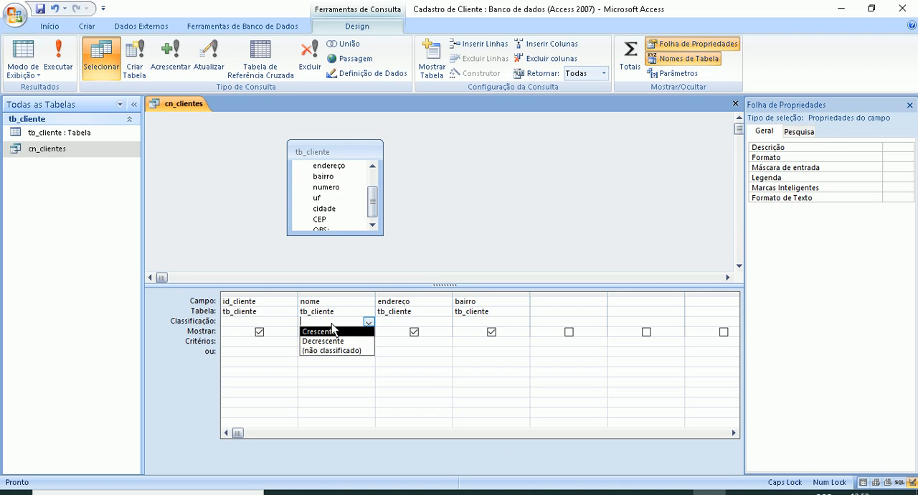
{"action": "left_click", "coordinate": [372, 322]}
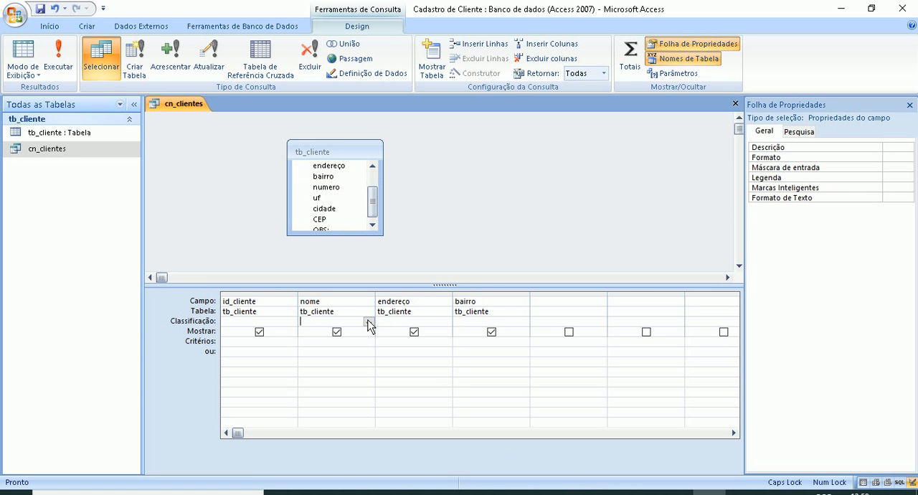
{"action": "left_click", "coordinate": [367, 321]}
{"action": "left_click", "coordinate": [261, 344]}
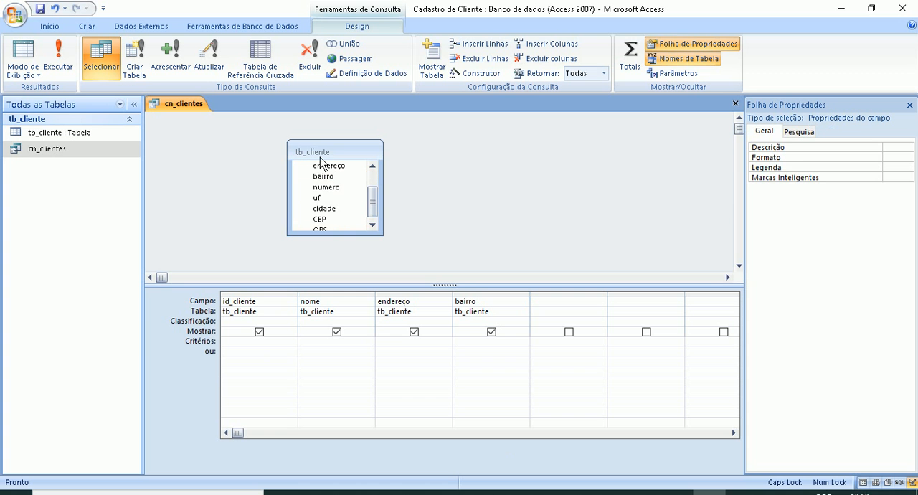
- Move the tb_cliente field list slightly towards the upper left of the diagram area and close cn_clientes
{"action": "scroll", "coordinate": [367, 206], "scroll_direction": "down", "scroll_amount": 1}
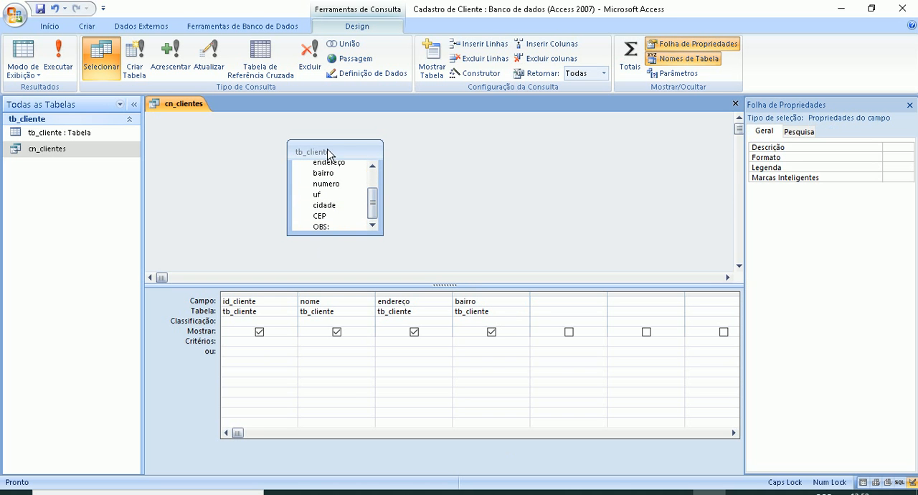
{"action": "left_click_drag", "start_coordinate": [315, 151], "coordinate": [279, 140]}
{"action": "left_click", "coordinate": [286, 162]}
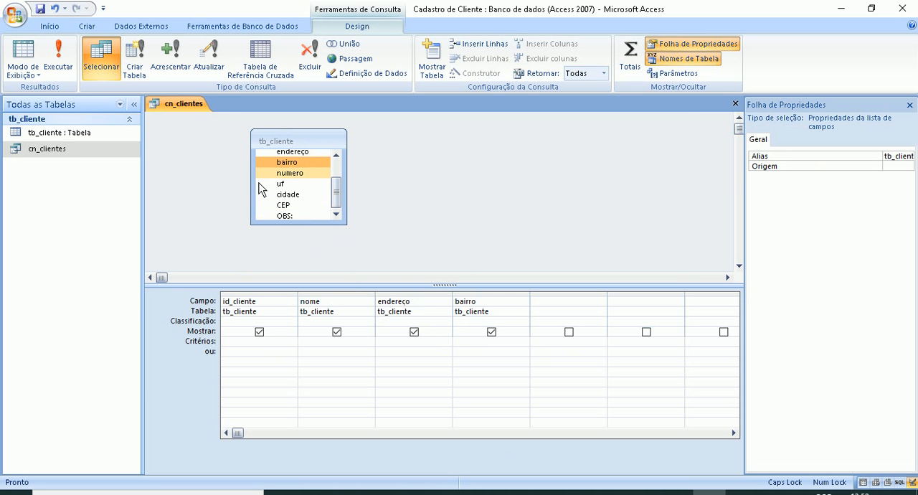
{"action": "right_click", "coordinate": [170, 103]}
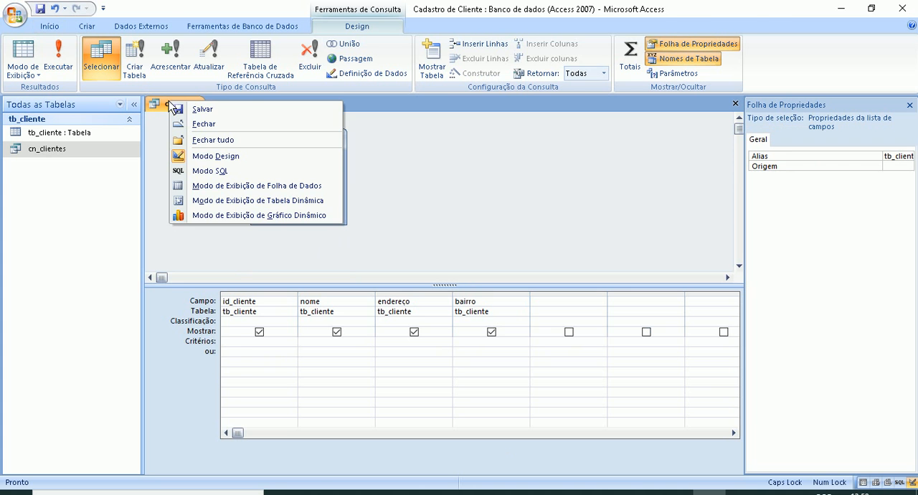
{"action": "left_click", "coordinate": [179, 123]}
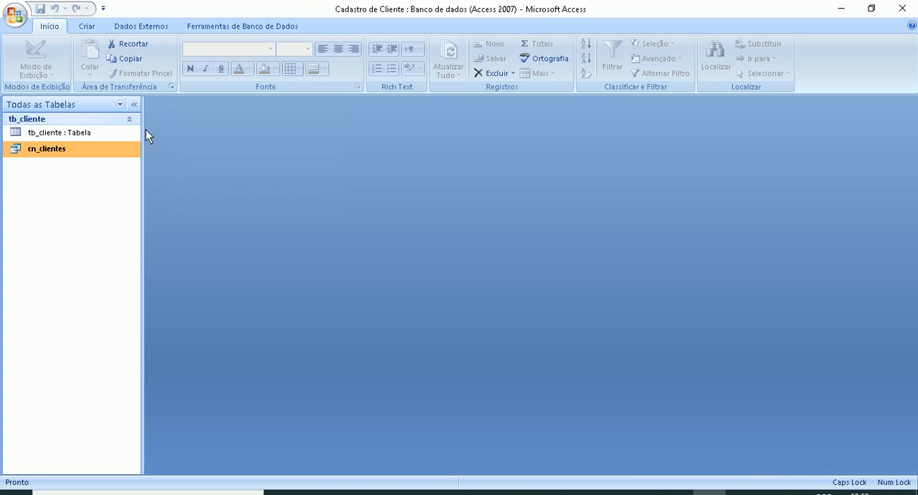
- Open cn_clientes, widen its bairro and endereço columns, and close it with the layout changes saved
{"action": "double_click", "coordinate": [20, 154]}
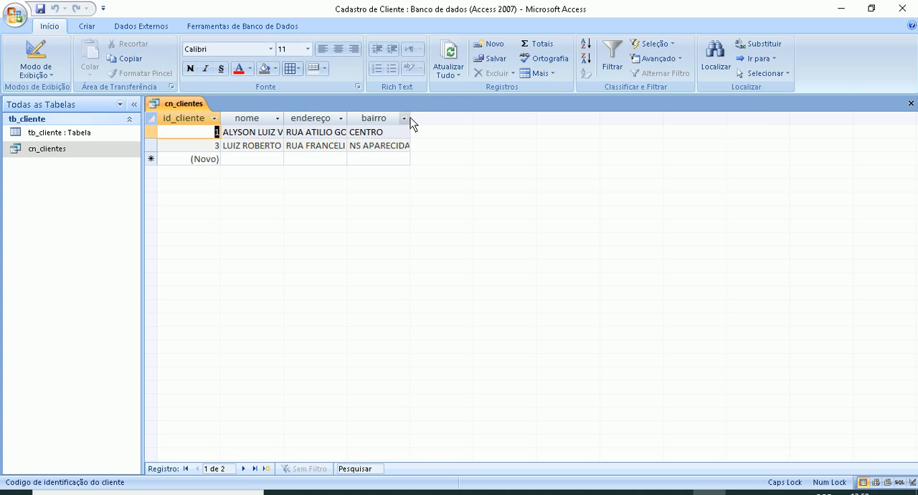
{"action": "left_click_drag", "start_coordinate": [451, 120], "coordinate": [448, 122]}
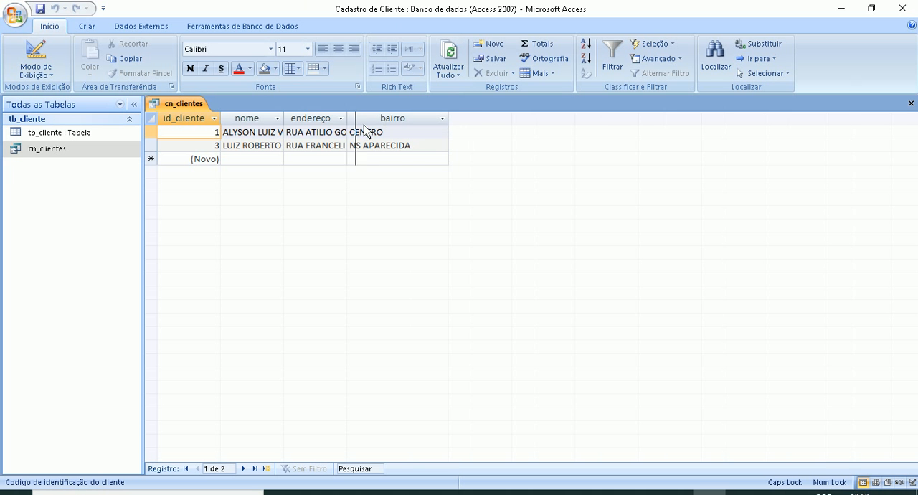
{"action": "left_click_drag", "start_coordinate": [364, 125], "coordinate": [368, 125]}
{"action": "right_click", "coordinate": [191, 104]}
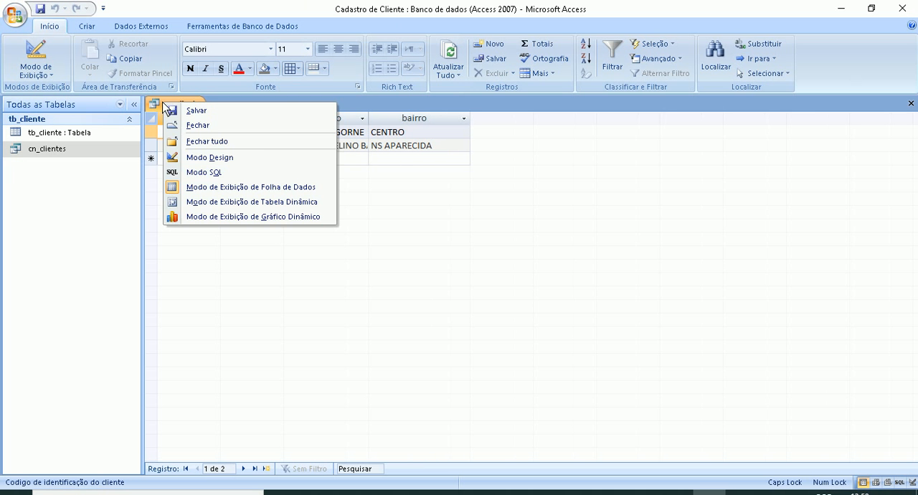
{"action": "left_click", "coordinate": [195, 126]}
{"action": "left_click", "coordinate": [419, 284]}
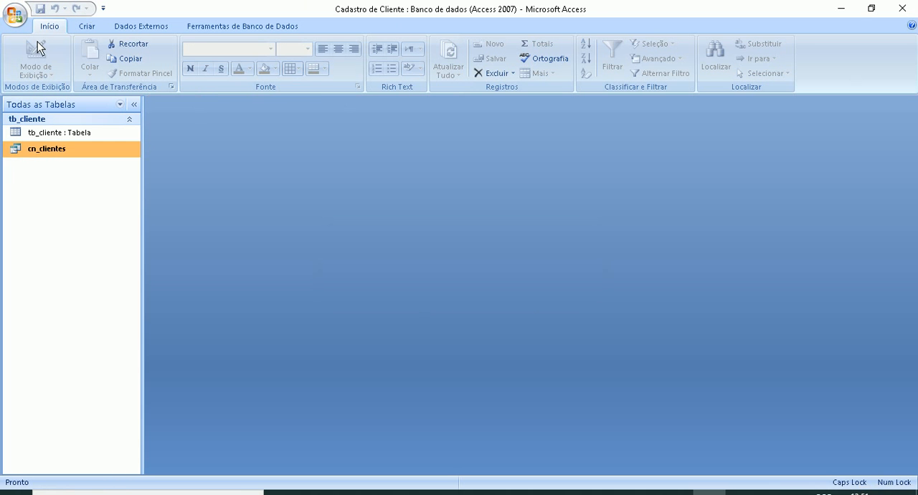
- Open cn_clientes in design view, add the numero field from tb_cliente after bairro, and close the query with its changes saved
{"action": "left_click", "coordinate": [86, 26]}
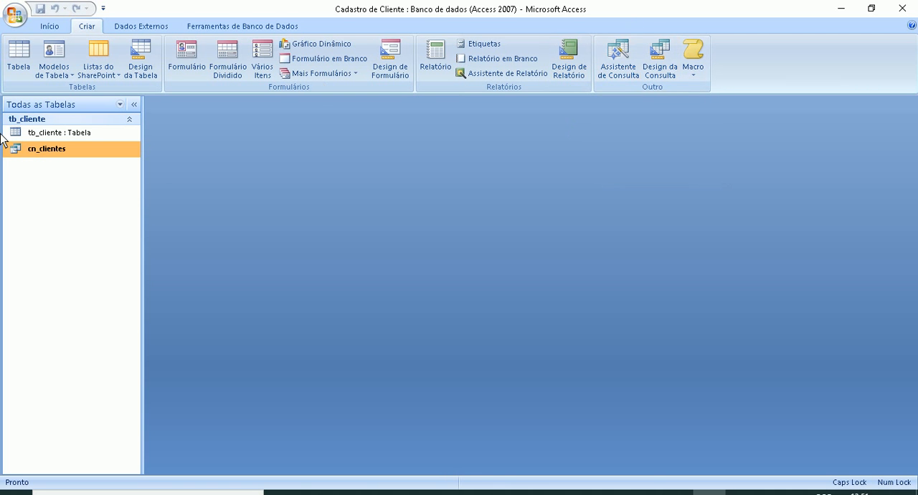
{"action": "double_click", "coordinate": [47, 153]}
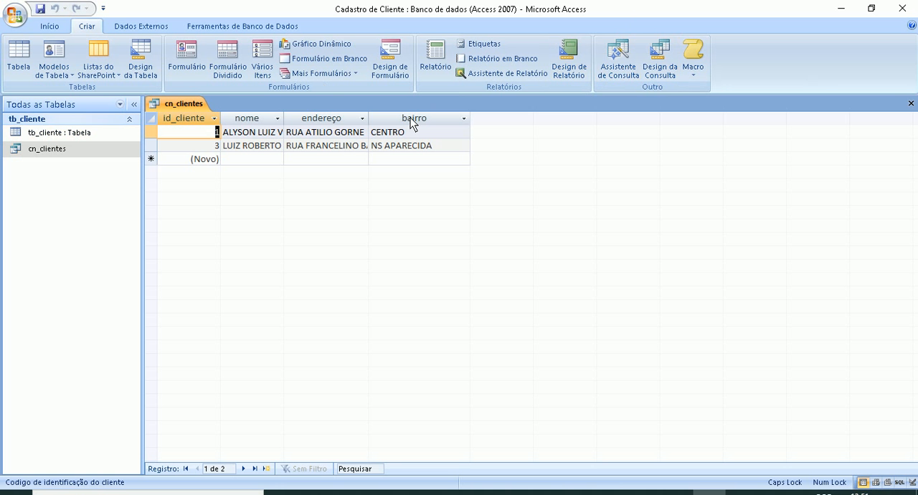
{"action": "right_click", "coordinate": [165, 103]}
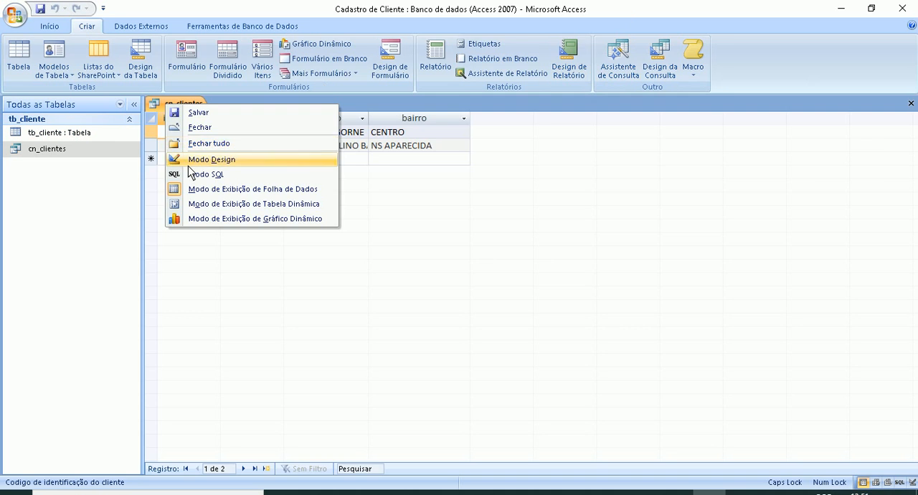
{"action": "left_click", "coordinate": [188, 159]}
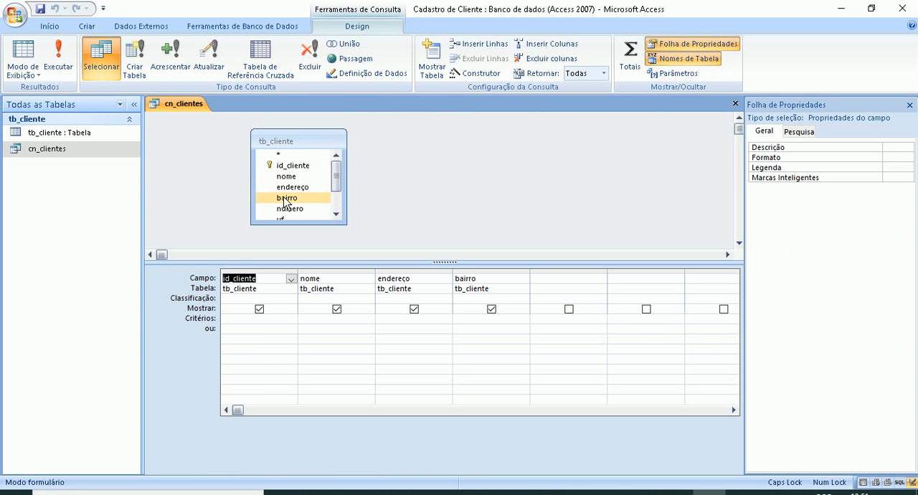
{"action": "left_click", "coordinate": [284, 197]}
{"action": "left_click", "coordinate": [283, 208]}
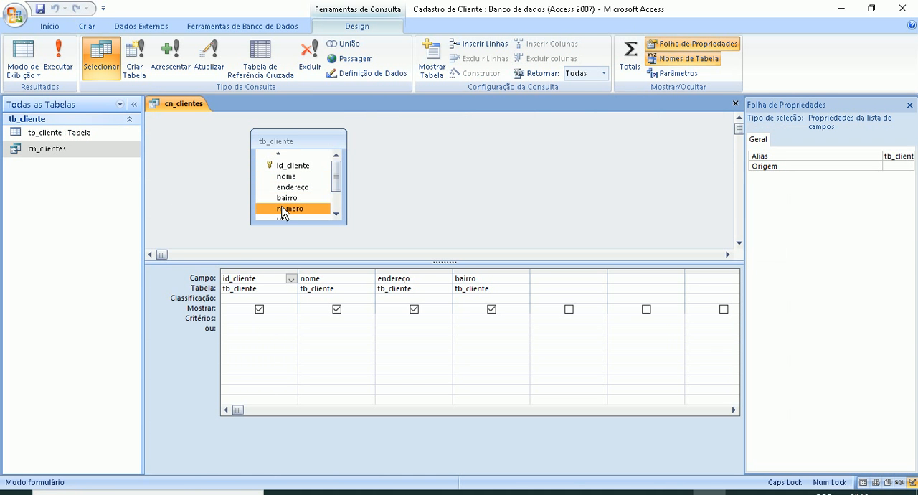
{"action": "double_click", "coordinate": [298, 212]}
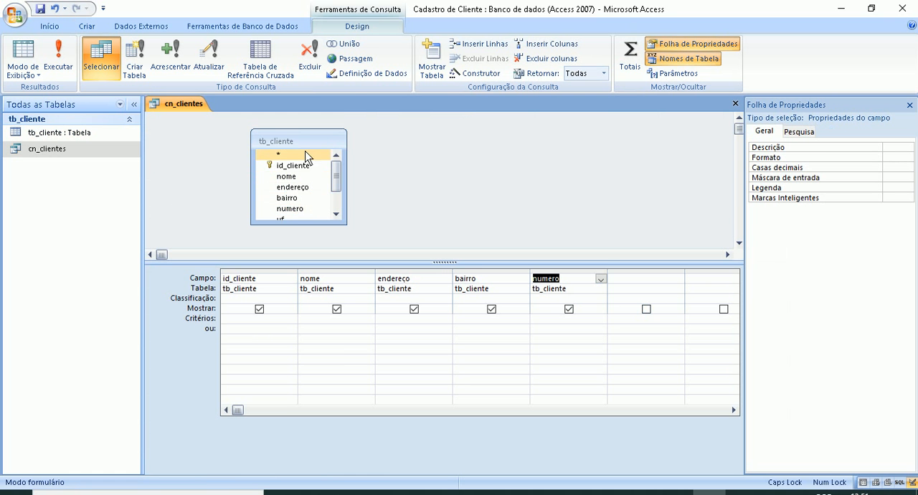
{"action": "right_click", "coordinate": [186, 102]}
{"action": "left_click", "coordinate": [202, 125]}
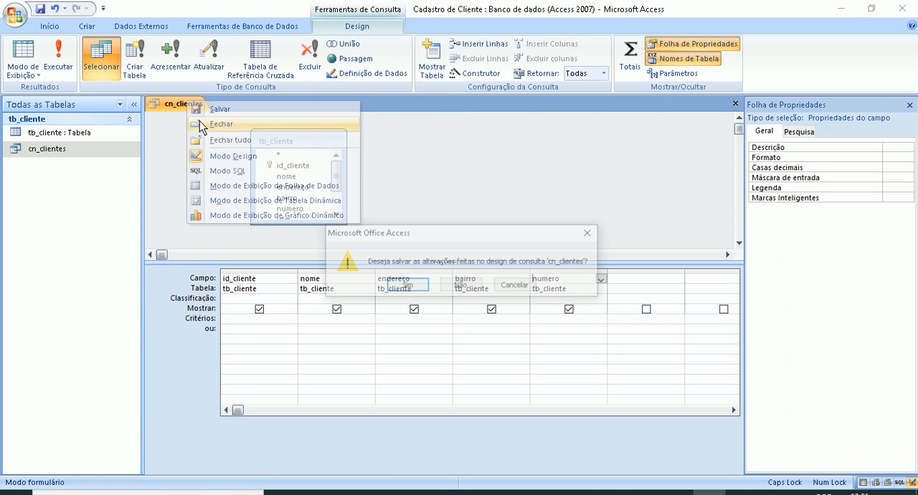
{"action": "left_click", "coordinate": [424, 285]}
- Reopen cn_clientes to check its numero column, and close it again
{"action": "double_click", "coordinate": [25, 149]}
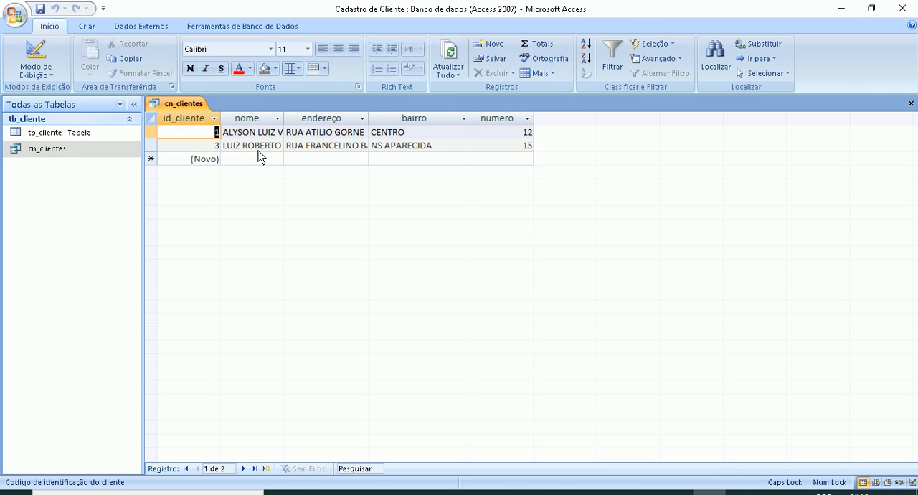
{"action": "right_click", "coordinate": [180, 104]}
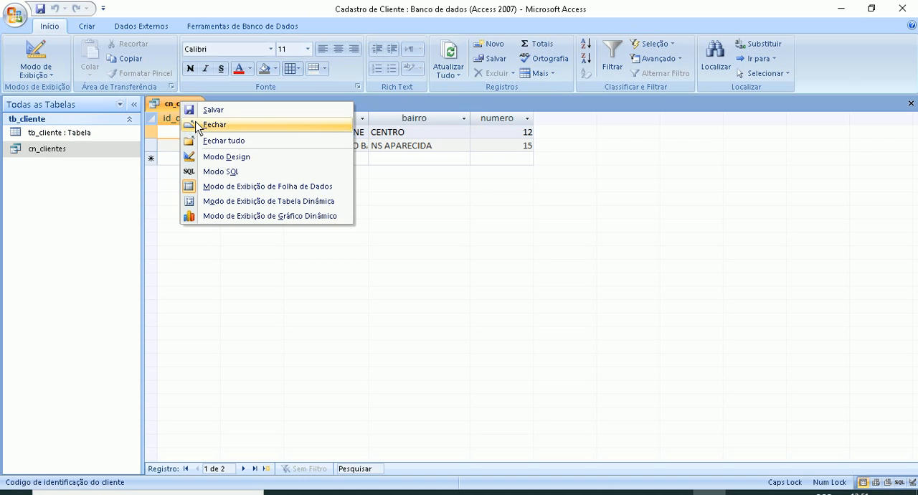
{"action": "left_click", "coordinate": [187, 124]}
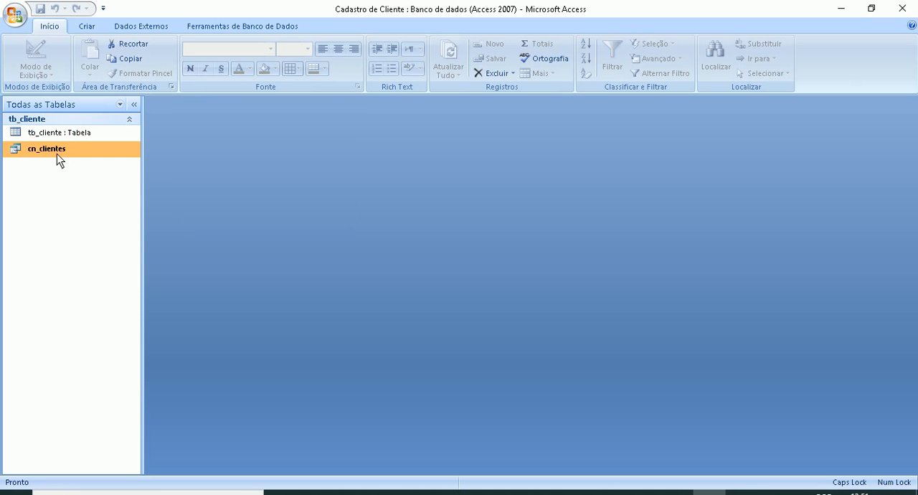
{"action": "left_click", "coordinate": [92, 29]}
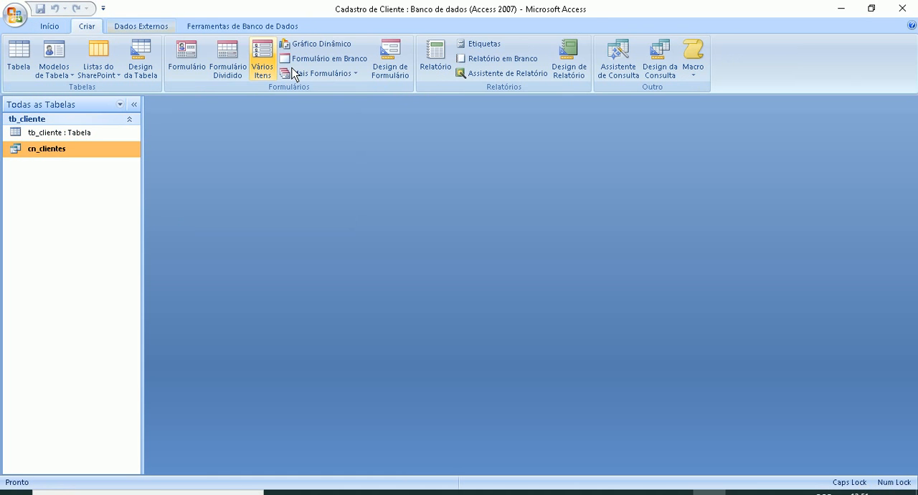
{"action": "left_click", "coordinate": [582, 54]}
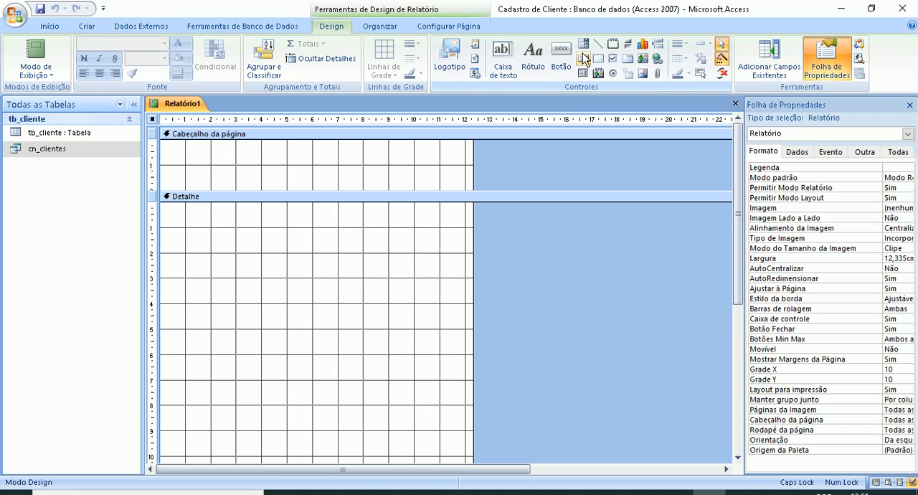
{"action": "right_click", "coordinate": [164, 108]}
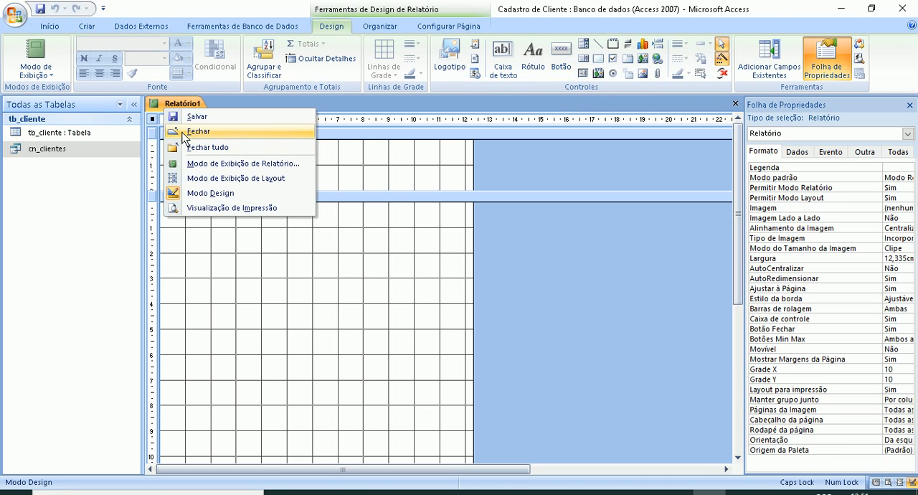
{"action": "left_click", "coordinate": [183, 132]}
- Start the Report Wizard (Assistente de Relatório) and choose the cn_clientes query as the report's source
{"action": "left_click", "coordinate": [83, 29]}
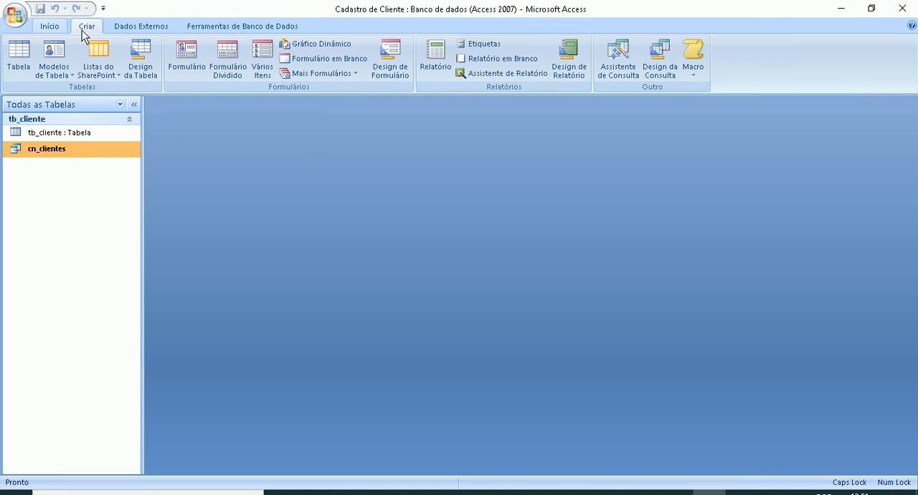
{"action": "left_click", "coordinate": [507, 73]}
{"action": "left_click", "coordinate": [475, 177]}
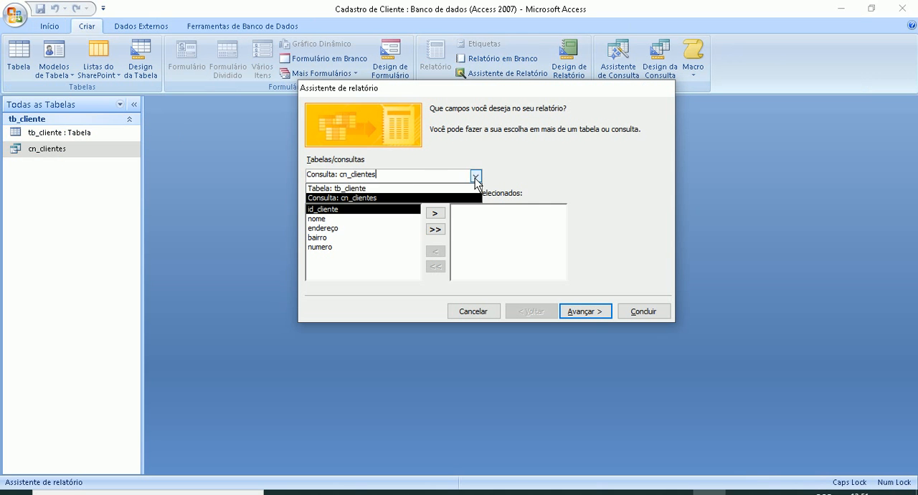
{"action": "left_click", "coordinate": [334, 189]}
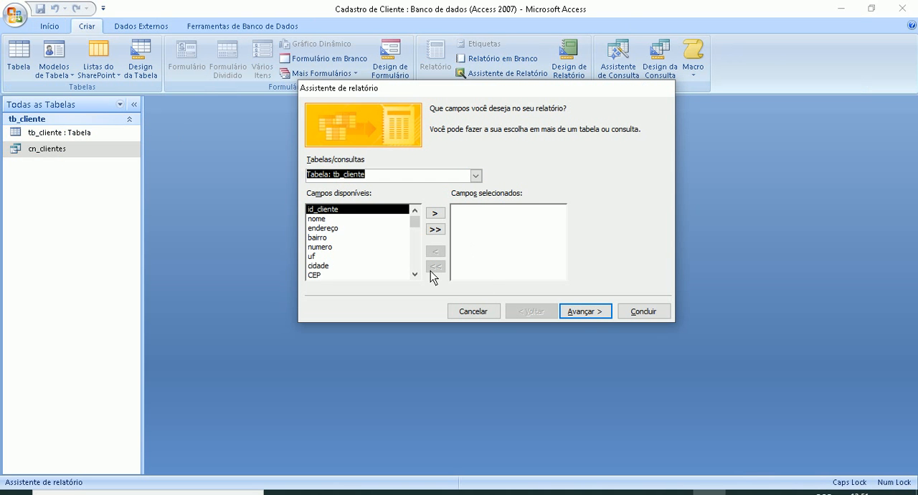
{"action": "left_click", "coordinate": [474, 176]}
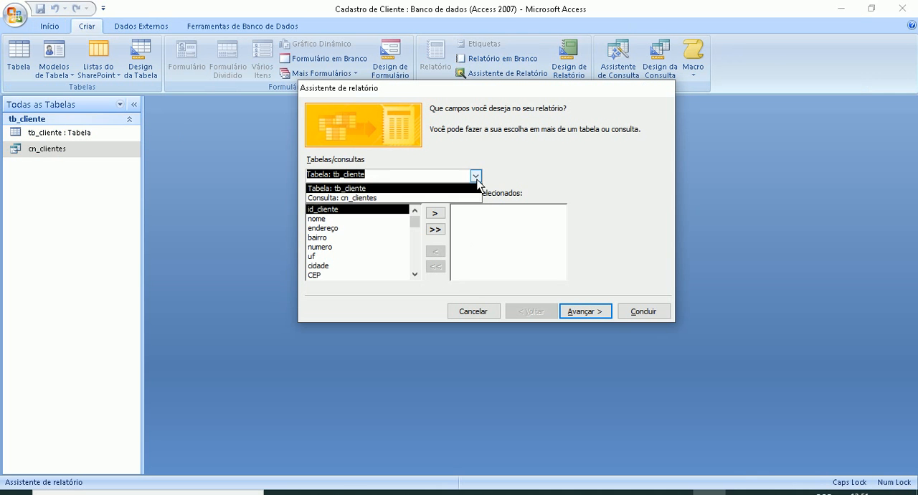
{"action": "left_click", "coordinate": [348, 199]}
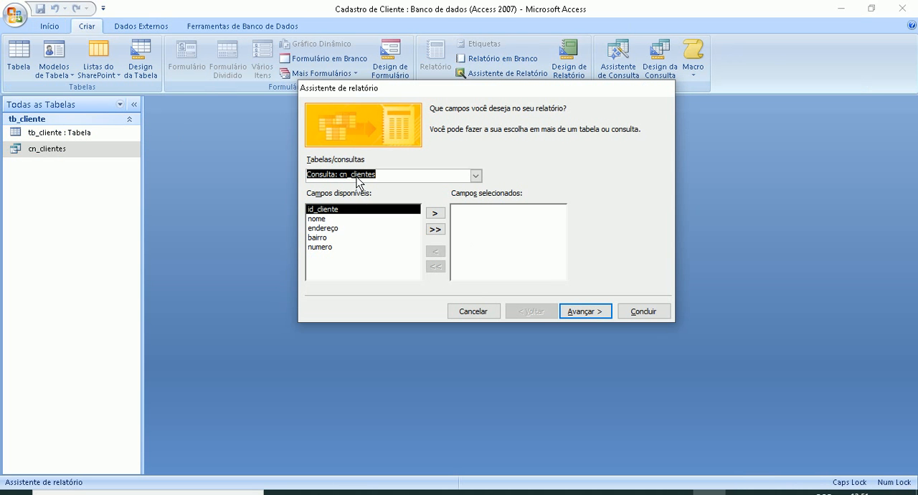
- Include the id_cliente, nome, endereço and bairro fields in the report and continue to the grouping options
{"action": "left_click", "coordinate": [435, 213]}
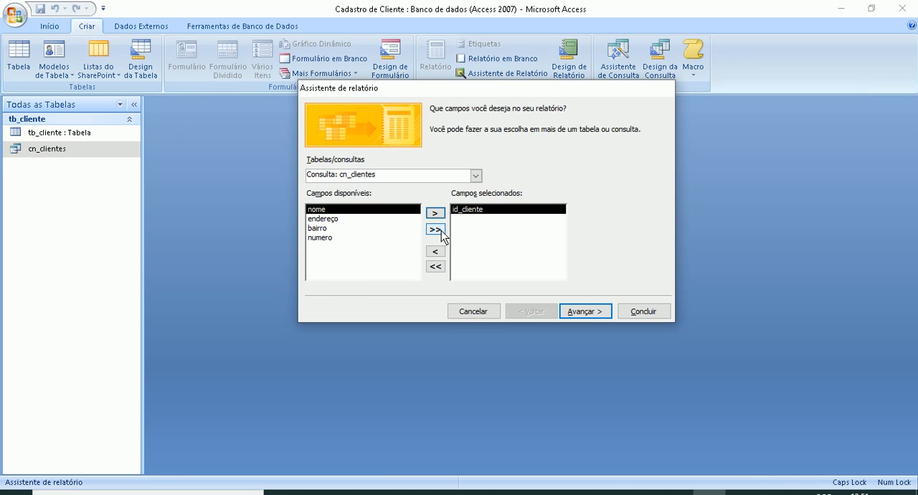
{"action": "left_click", "coordinate": [435, 213]}
{"action": "left_click", "coordinate": [435, 213]}
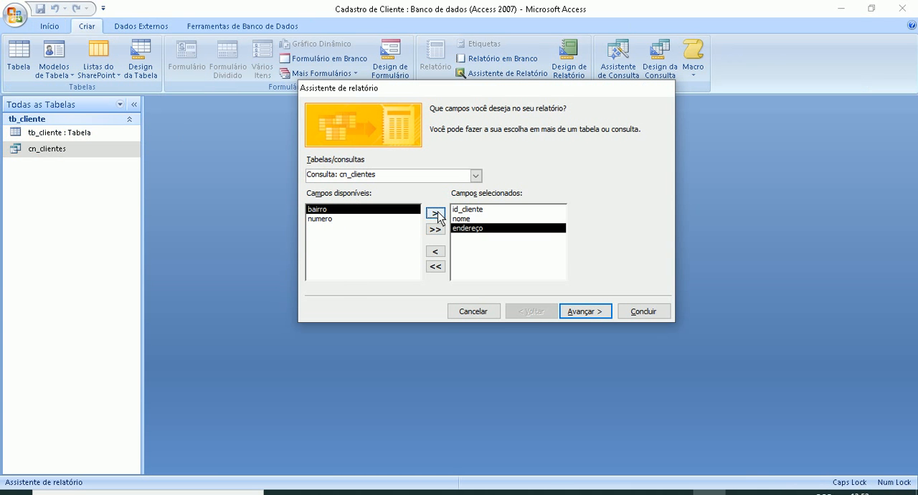
{"action": "left_click", "coordinate": [435, 213]}
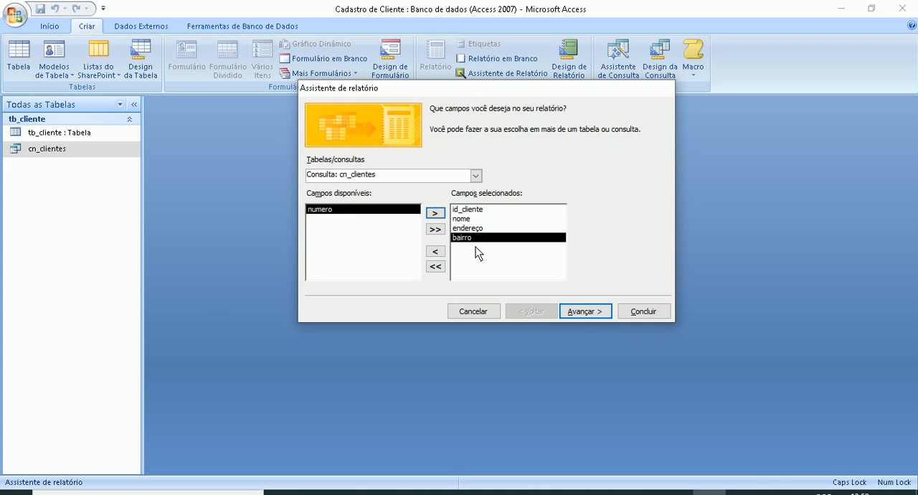
{"action": "left_click", "coordinate": [580, 312]}
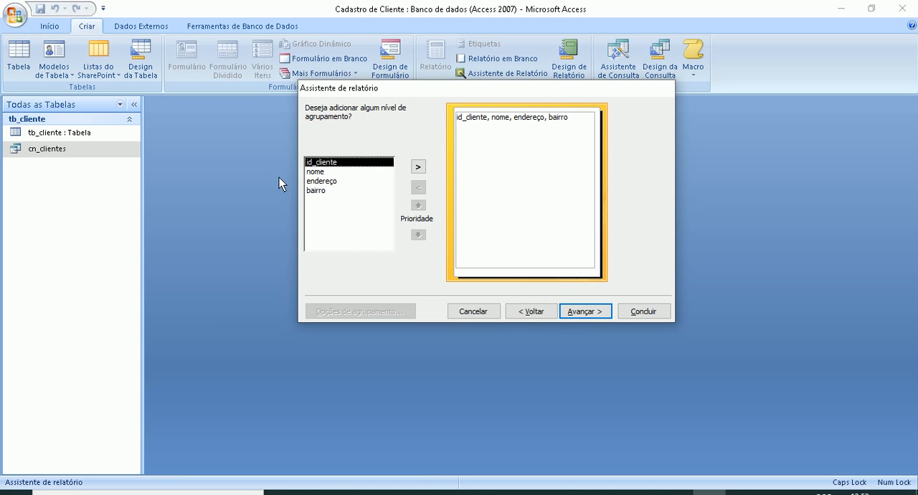
- Group the report by id_cliente and sort its detail records by nome in ascending order
{"action": "left_click", "coordinate": [417, 168]}
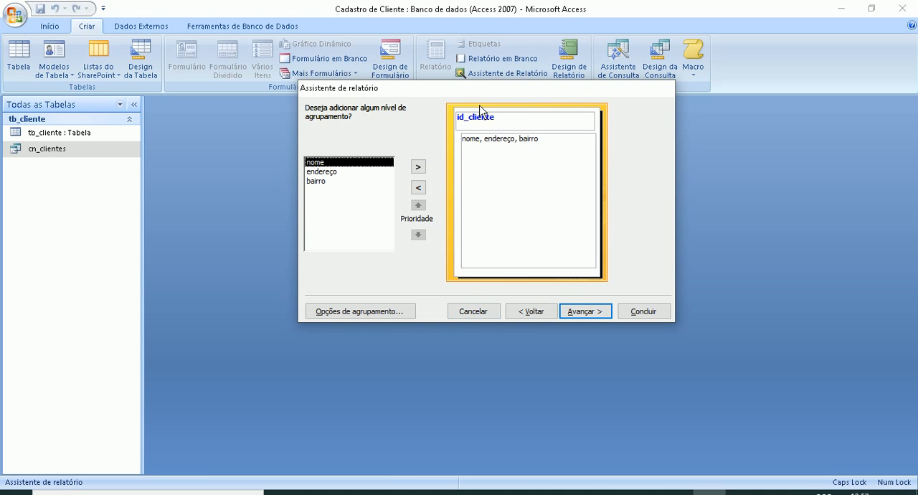
{"action": "left_click", "coordinate": [581, 313]}
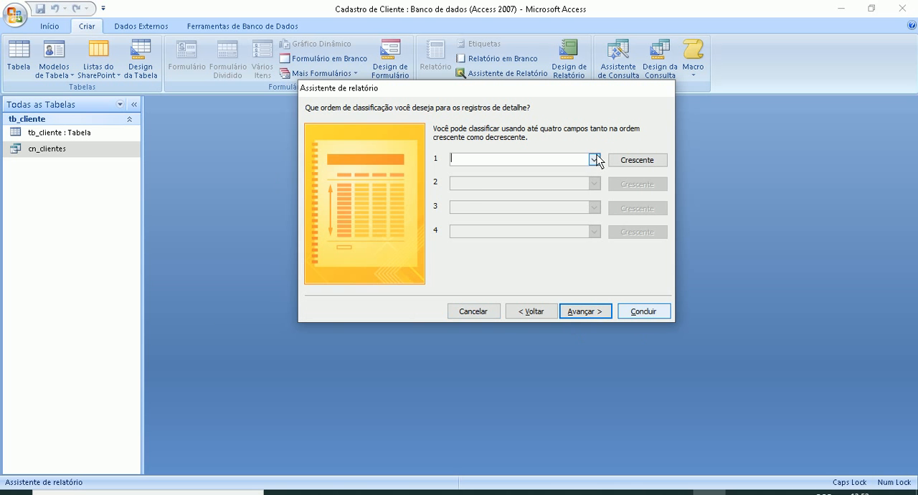
{"action": "left_click", "coordinate": [595, 158]}
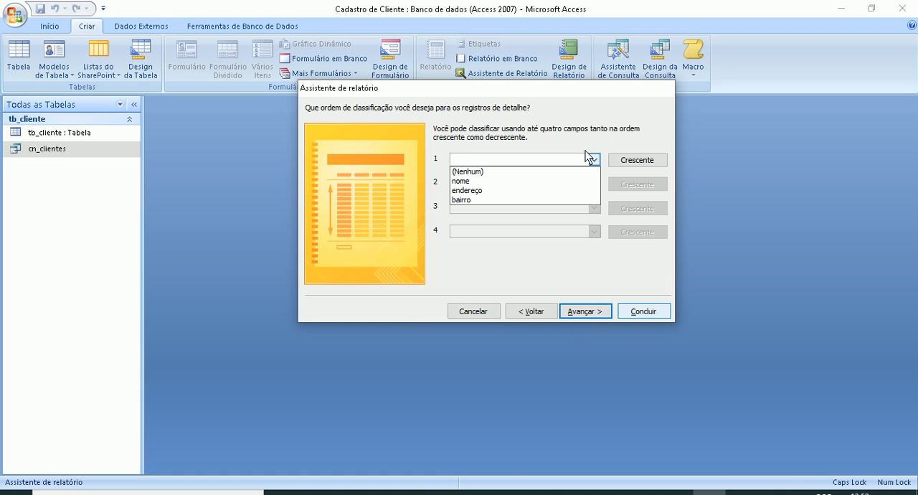
{"action": "left_click", "coordinate": [458, 181]}
{"action": "left_click", "coordinate": [584, 313]}
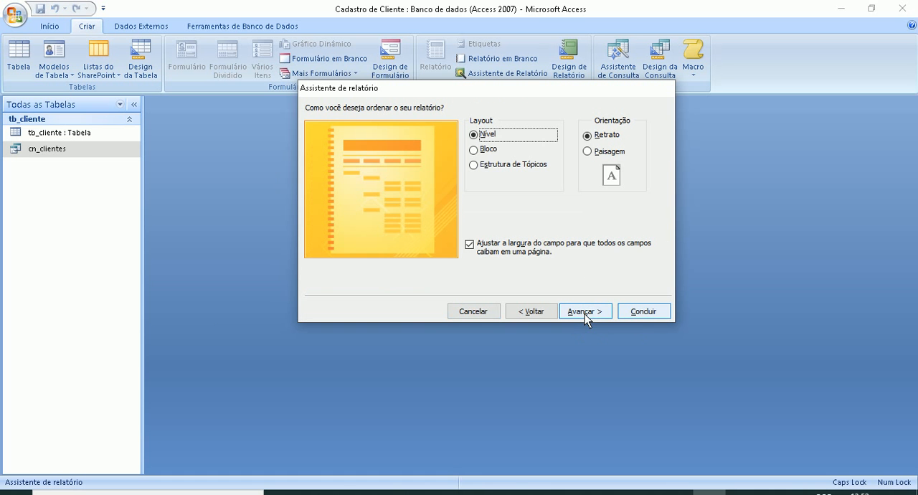
- Compare the report layouts, keep the Nível layout in Retrato orientation, and continue to the style options
{"action": "left_click", "coordinate": [474, 150]}
{"action": "left_click", "coordinate": [474, 164]}
{"action": "left_click", "coordinate": [473, 150]}
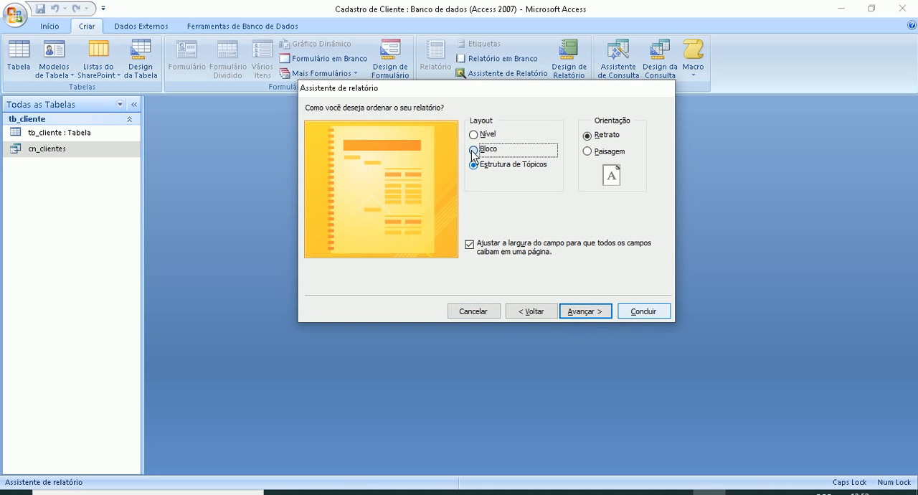
{"action": "left_click", "coordinate": [473, 135]}
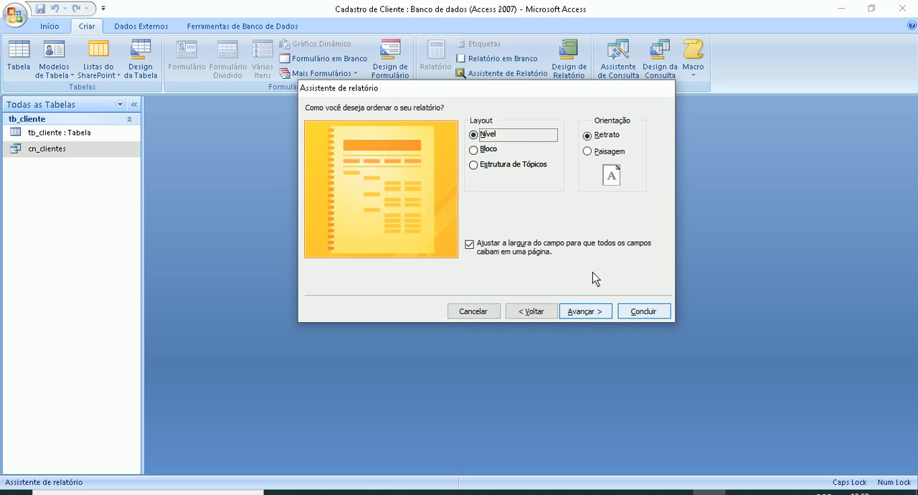
{"action": "left_click", "coordinate": [595, 312]}
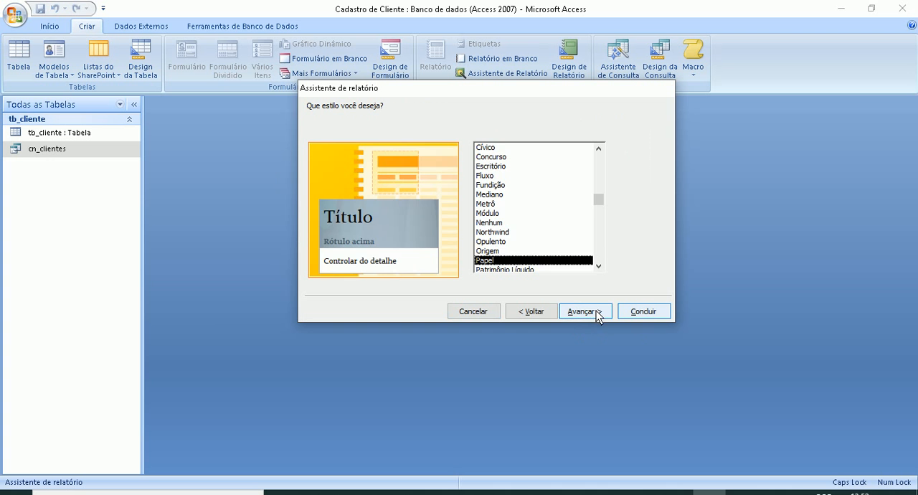
- Choose the Windows Vista style and finish the wizard with the title cn_clientes, opening the report for viewing
{"action": "left_click", "coordinate": [505, 204]}
{"action": "scroll", "coordinate": [500, 224], "scroll_direction": "down", "scroll_amount": 2}
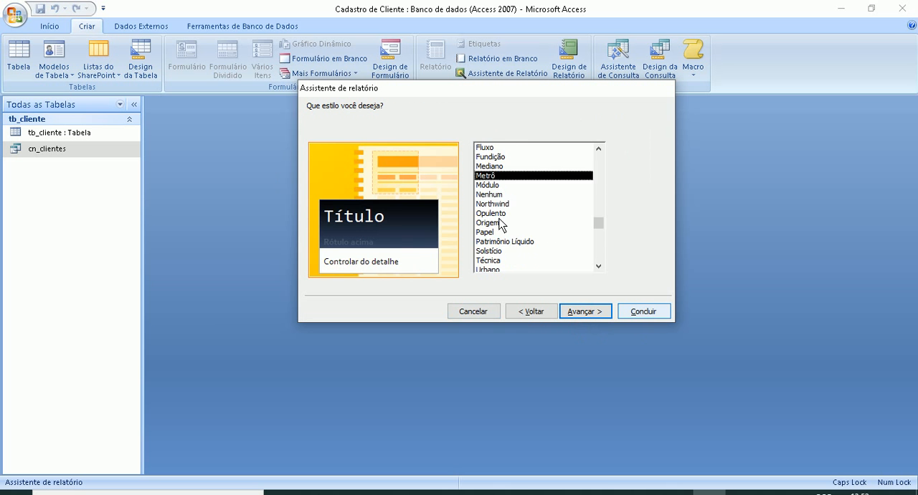
{"action": "left_click", "coordinate": [498, 213]}
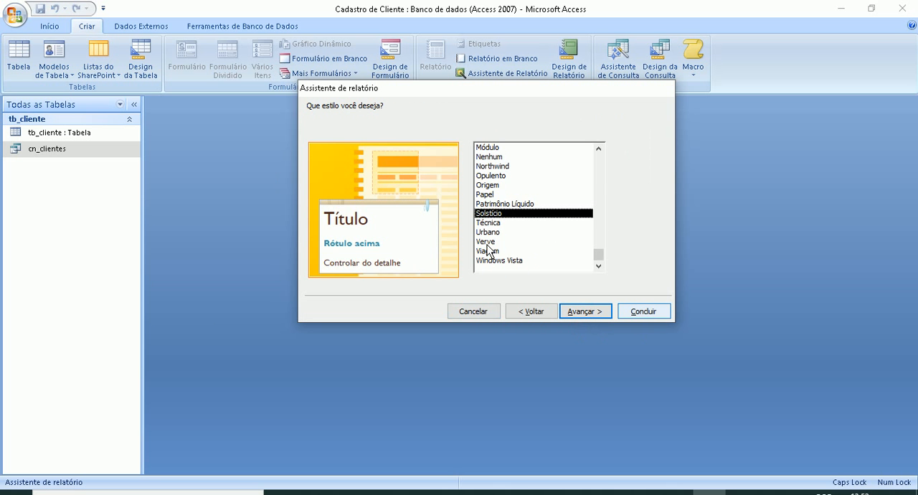
{"action": "left_click", "coordinate": [487, 242]}
{"action": "left_click", "coordinate": [490, 261]}
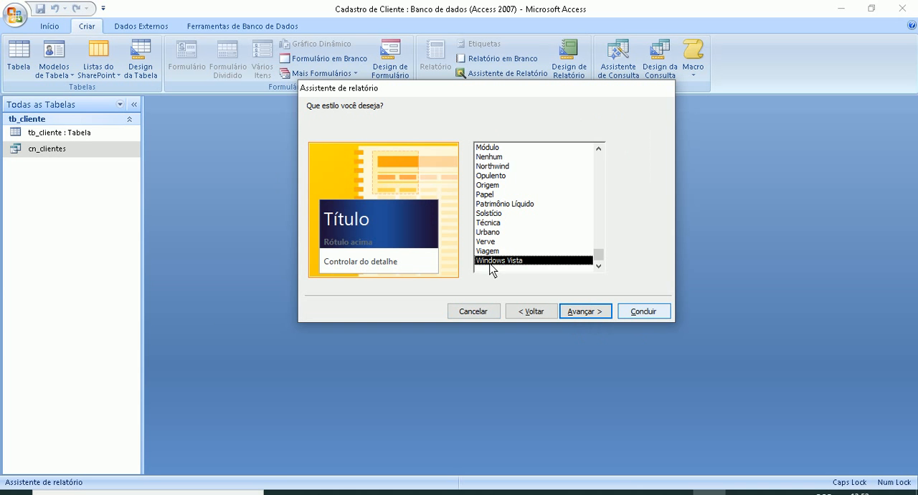
{"action": "left_click", "coordinate": [589, 314]}
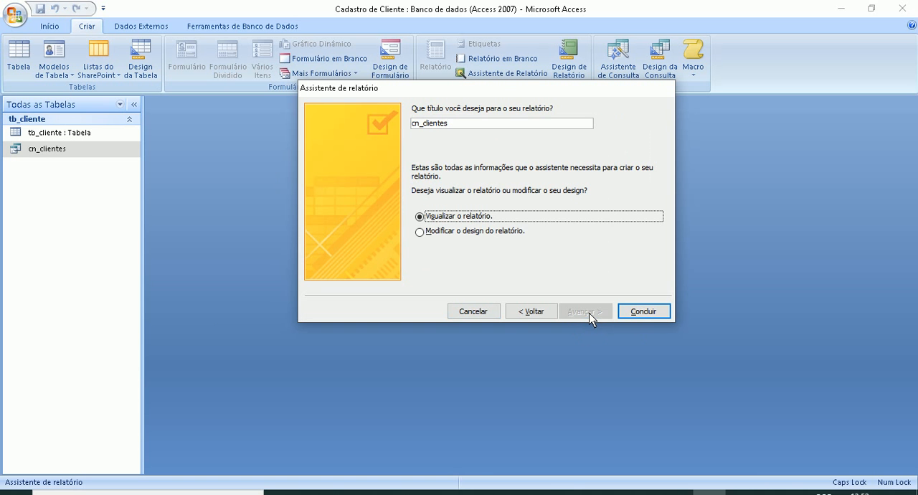
{"action": "left_click", "coordinate": [628, 316]}
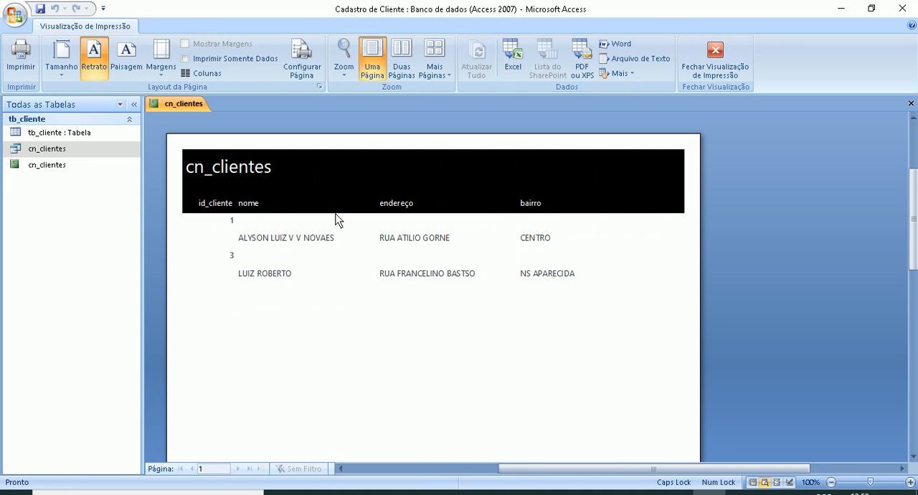
- Try to rename the new cn_clientes report while it is open, and close its print preview
{"action": "right_click", "coordinate": [41, 166]}
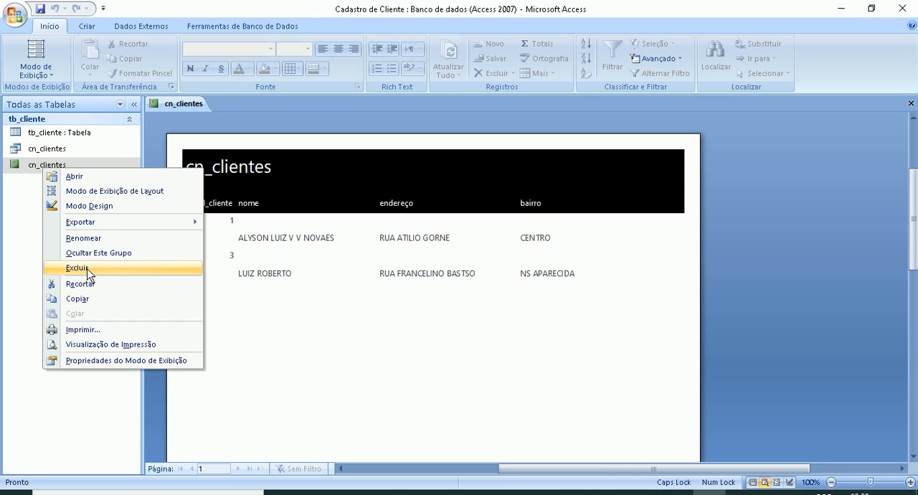
{"action": "left_click", "coordinate": [84, 238]}
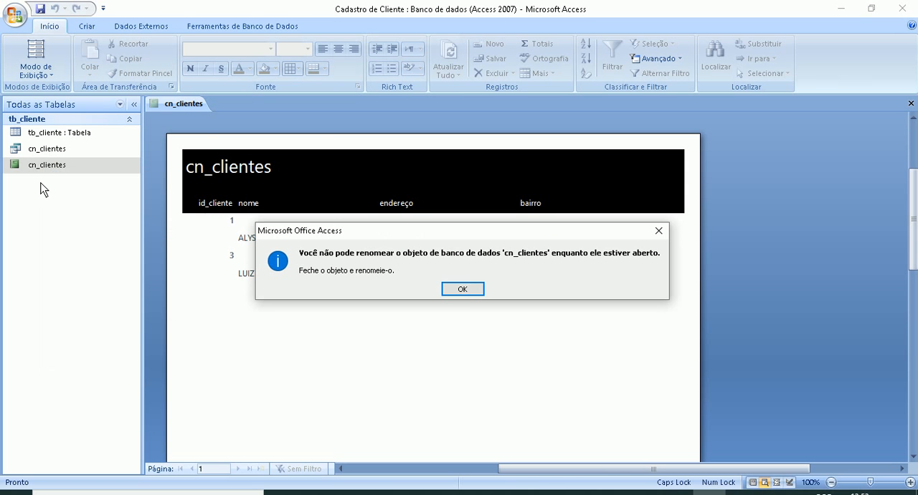
{"action": "left_click", "coordinate": [462, 288]}
{"action": "right_click", "coordinate": [166, 104]}
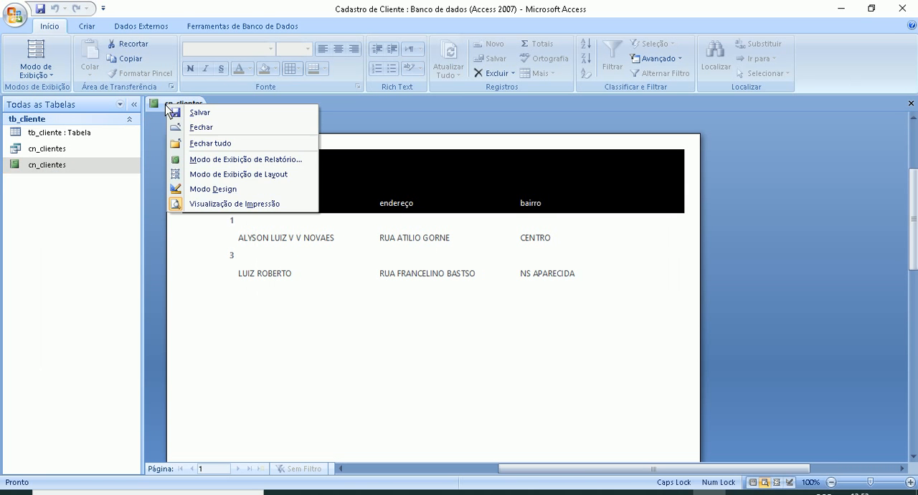
{"action": "left_click", "coordinate": [191, 130]}
- Rename the cn_clientes report as rt_clientes
{"action": "right_click", "coordinate": [41, 166]}
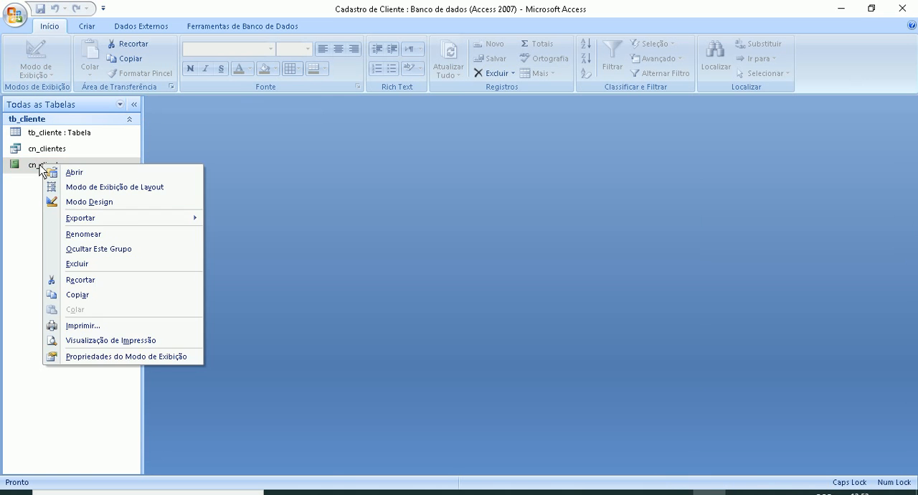
{"action": "left_click", "coordinate": [67, 233]}
{"action": "left_click", "coordinate": [38, 165]}
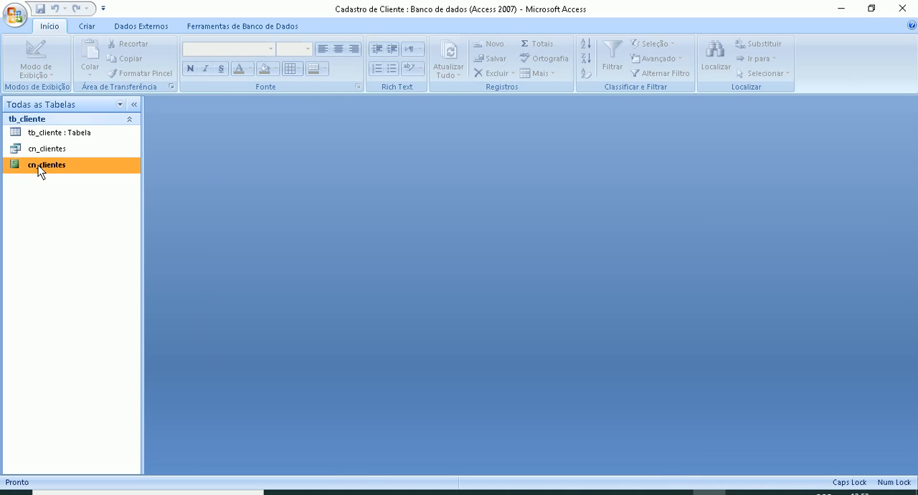
{"action": "right_click", "coordinate": [36, 165]}
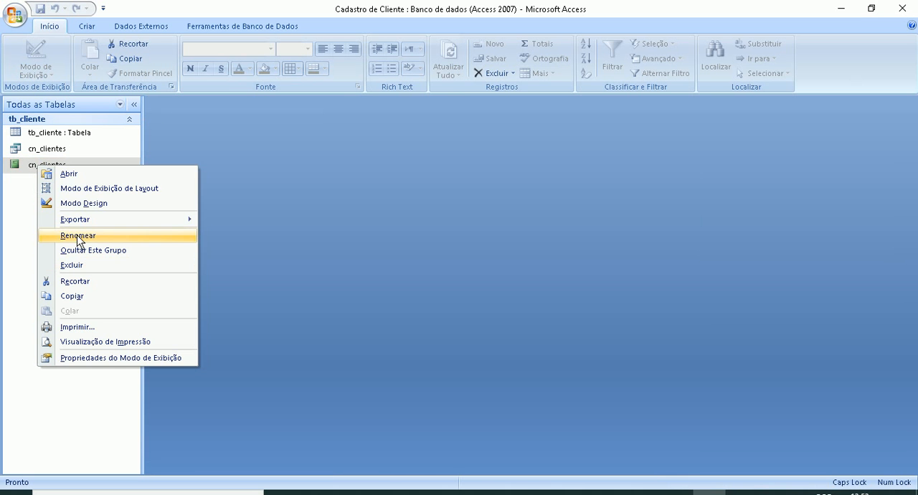
{"action": "left_click", "coordinate": [76, 234]}
{"action": "key", "text": "Left"}
{"action": "key", "text": "Left"}
{"action": "key", "text": "Left"}
{"action": "key", "text": "Left"}
{"action": "key", "text": "Left"}
{"action": "key", "text": "Left"}
{"action": "key", "text": "Left"}
{"action": "key", "text": "Left"}
{"action": "key", "text": "Left"}
{"action": "key", "text": "Left"}
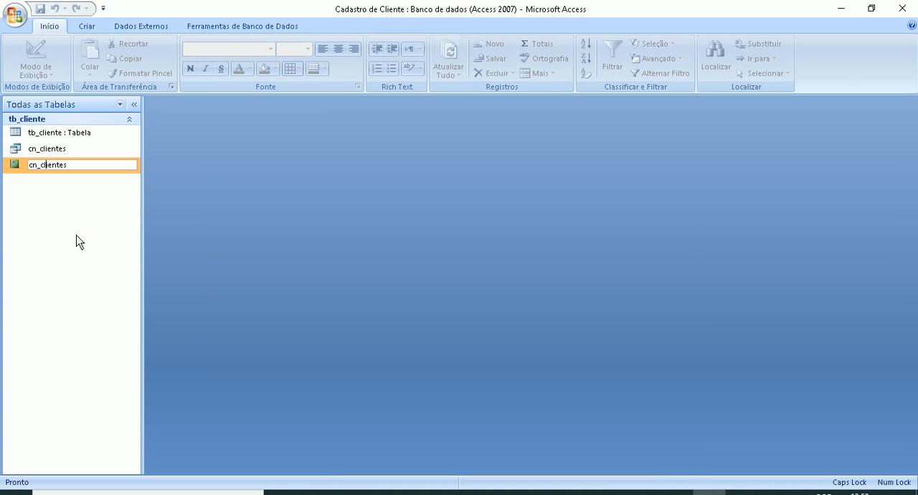
{"action": "key", "text": "BackSpace"}
{"action": "key", "text": "Delete"}
{"action": "type", "text": "RT"}
{"action": "key", "text": "BackSpace"}
{"action": "key", "text": "BackSpace"}
{"action": "key", "text": "Caps_Lock"}
{"action": "type", "text": "rt"}
{"action": "key", "text": "Return"}
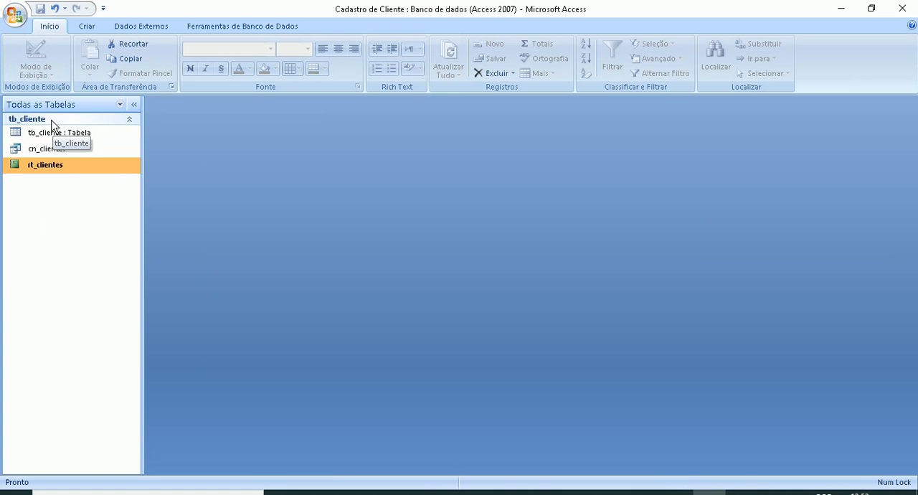
- Review the table, query and report objects, and open the rt_clientes report to view its records
{"action": "left_click", "coordinate": [49, 132]}
{"action": "left_click", "coordinate": [52, 155]}
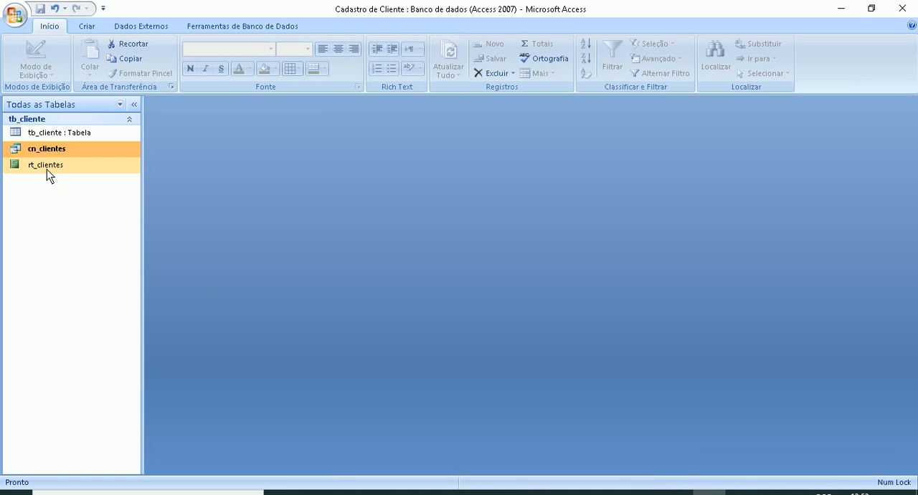
{"action": "left_click", "coordinate": [43, 119]}
{"action": "left_click", "coordinate": [49, 122]}
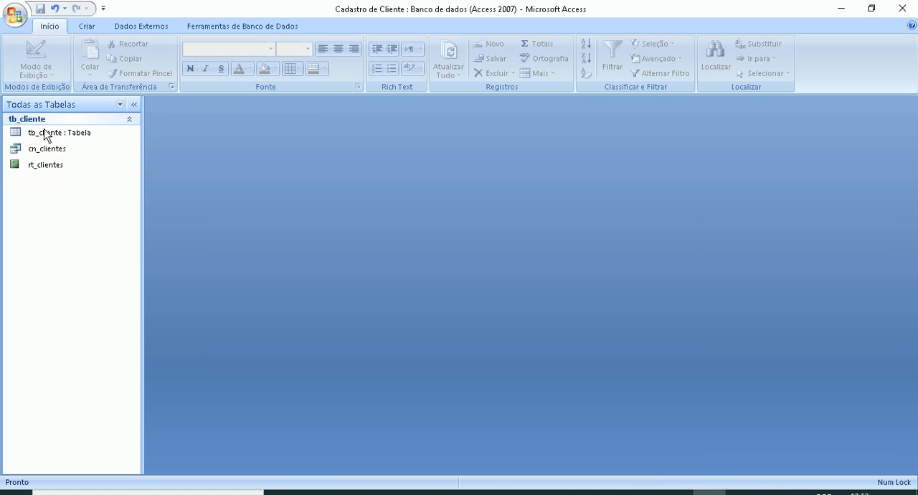
{"action": "left_click", "coordinate": [45, 153]}
{"action": "left_click", "coordinate": [45, 168]}
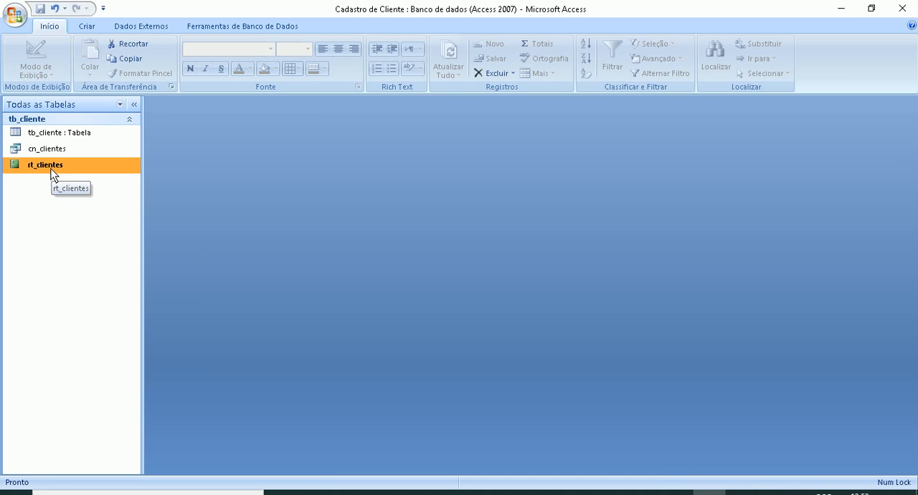
{"action": "double_click", "coordinate": [53, 170]}
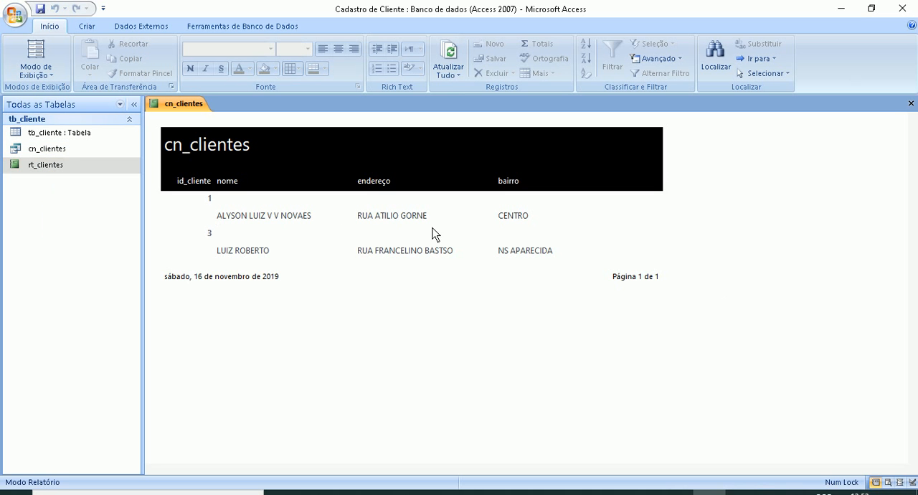
- Open the tb_cliente table and start a new record, entering the customer's full name in capitals in the nome field
{"action": "double_click", "coordinate": [57, 134]}
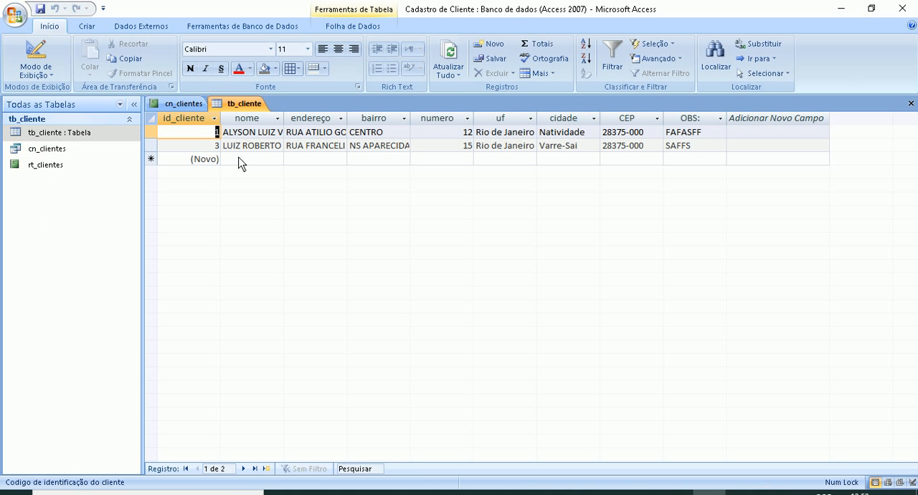
{"action": "left_click", "coordinate": [239, 161]}
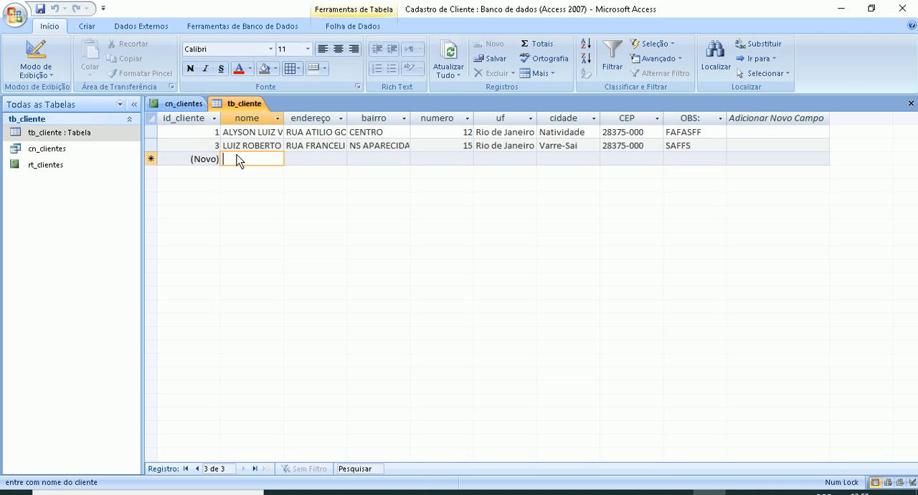
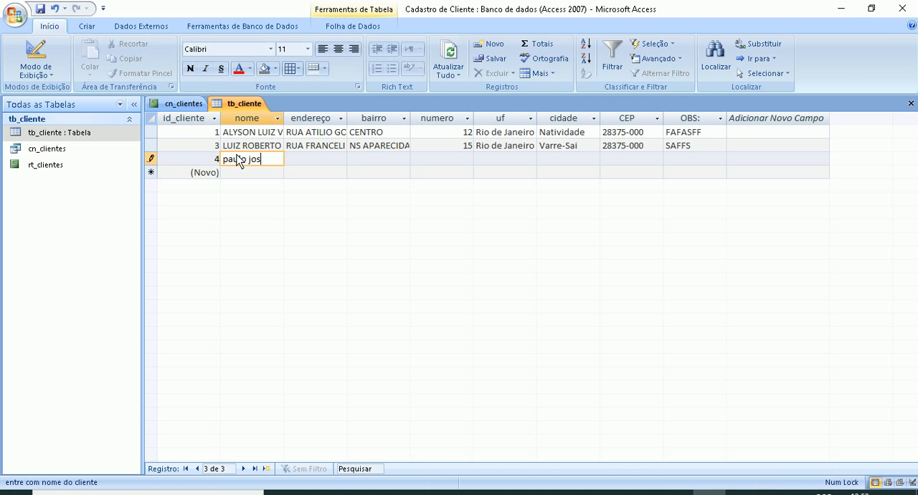
{"action": "key", "text": "Caps_Lock"}
{"action": "type", "text": "OA"}
{"action": "key", "text": "BackSpace"}
{"action": "key", "text": "BackSpace"}
{"action": "key", "text": "Tab"}
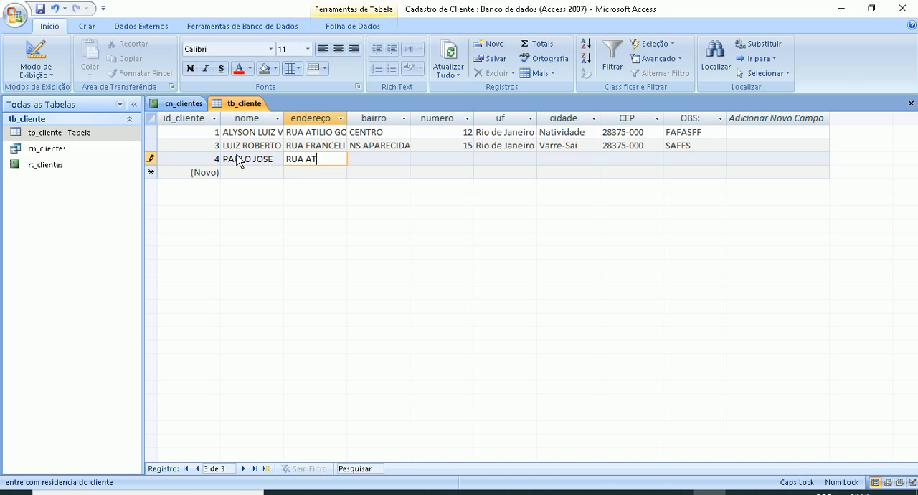
- Fill in the new customer's street address, neighbourhood and house number in the endereço, bairro and numero fields
{"action": "key", "text": "Tab"}
{"action": "type", "text": "CENTRO"}
{"action": "key", "text": "Tab"}
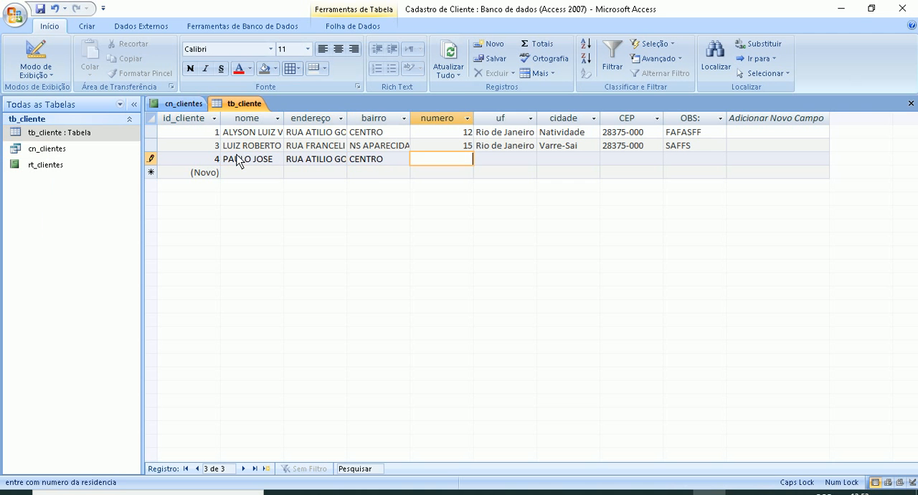
{"action": "key", "text": "Tab"}
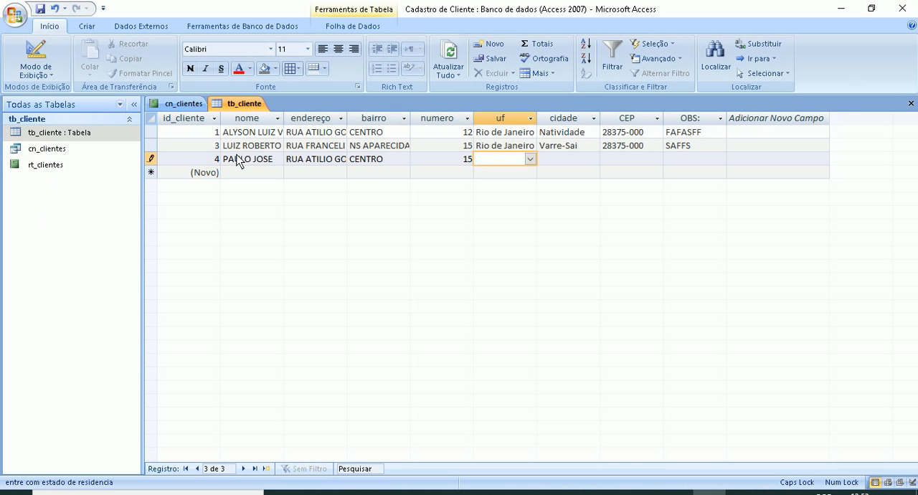
- Set the new record's uf to Rio de Janeiro and cidade to Itaperuna, and save the record
{"action": "type", "text": "R"}
{"action": "key", "text": "Tab"}
{"action": "type", "text": "I"}
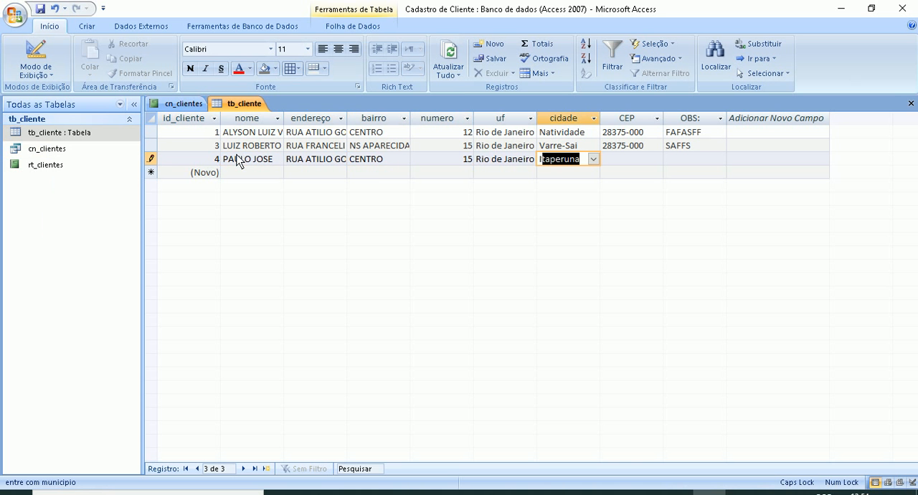
{"action": "key", "text": "Tab"}
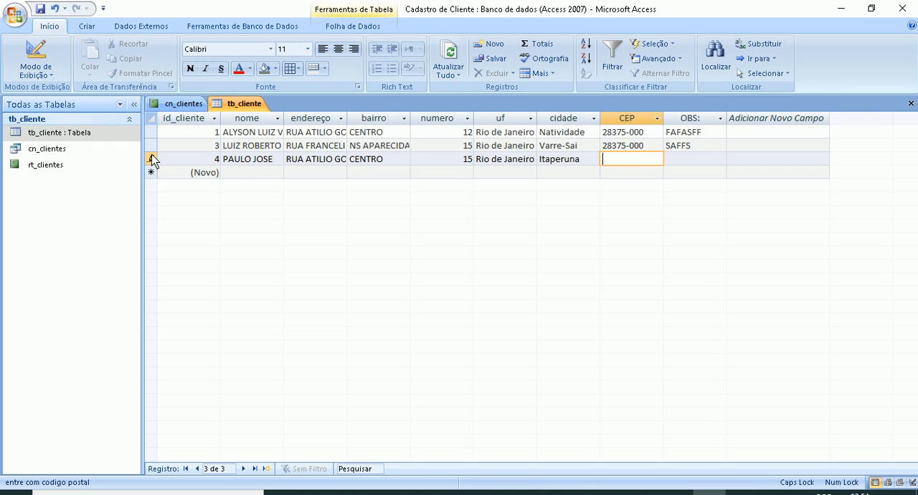
{"action": "left_click", "coordinate": [40, 9]}
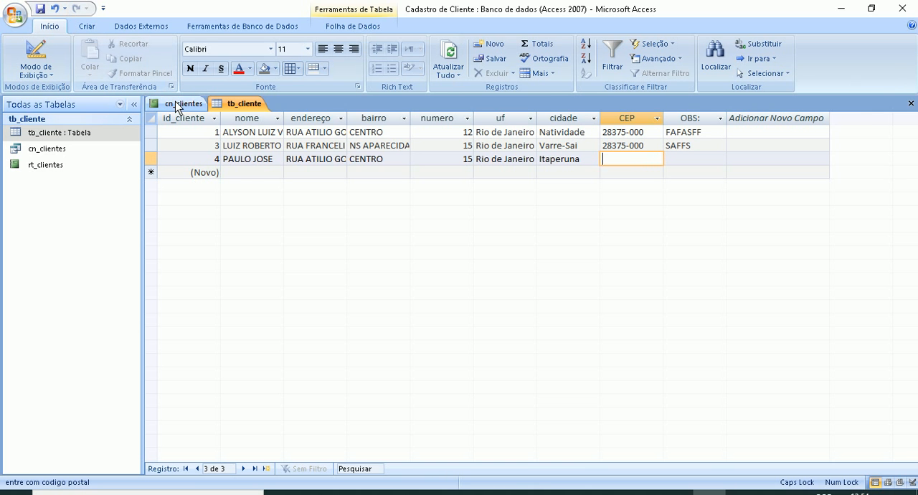
- Close the tb_cliente table and the open customer report
{"action": "right_click", "coordinate": [225, 103]}
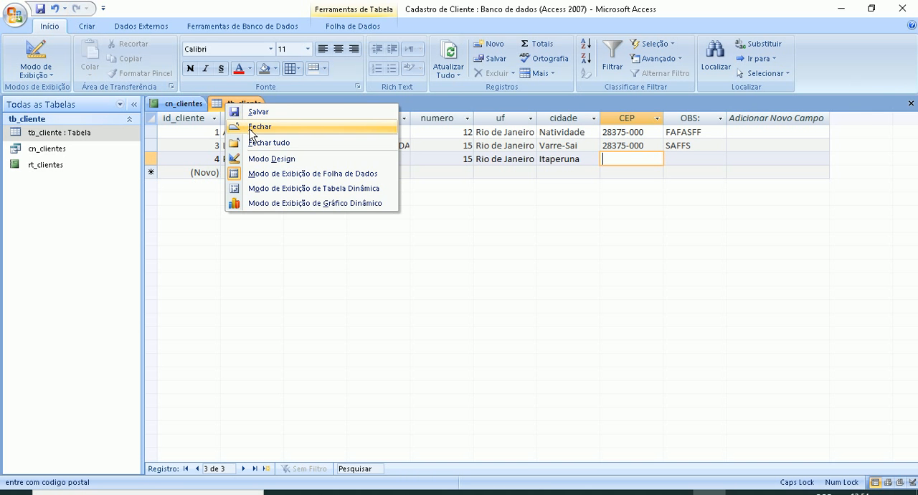
{"action": "left_click", "coordinate": [250, 128]}
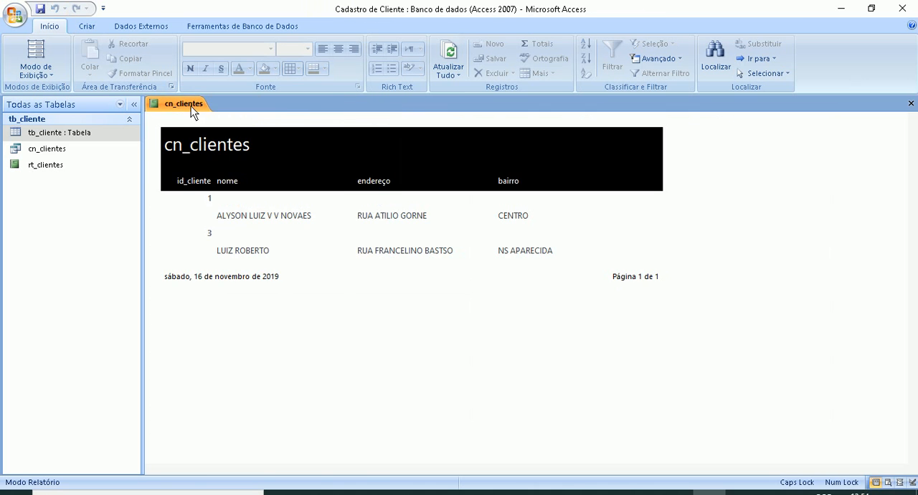
{"action": "right_click", "coordinate": [191, 106]}
{"action": "left_click", "coordinate": [210, 129]}
- Open the cn_clientes query to check for the new customer record, and close it again
{"action": "double_click", "coordinate": [69, 150]}
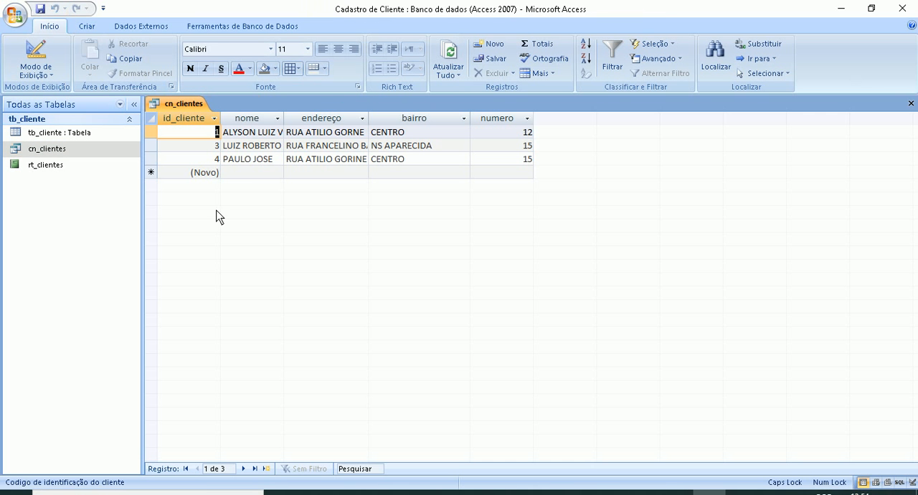
{"action": "right_click", "coordinate": [180, 106]}
{"action": "left_click", "coordinate": [192, 132]}
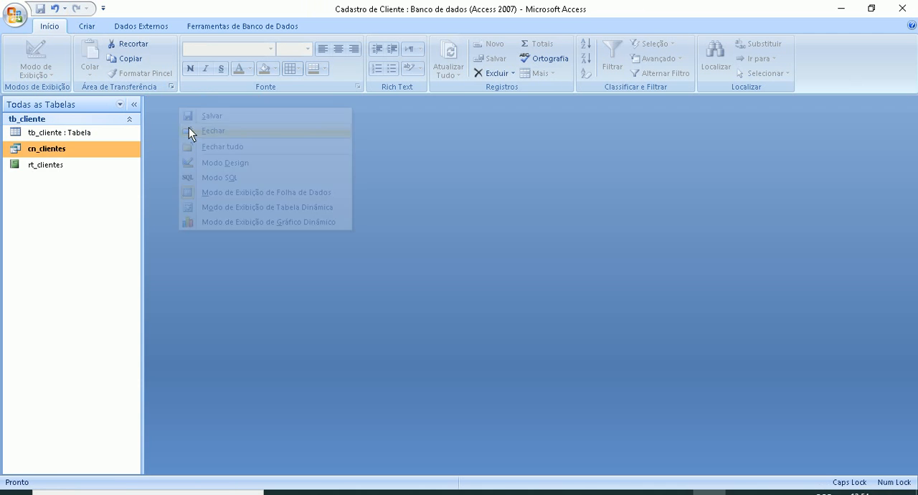
- Open the rt_clientes report to check for the new customer, inspect it in Design view, and close it
{"action": "double_click", "coordinate": [31, 170]}
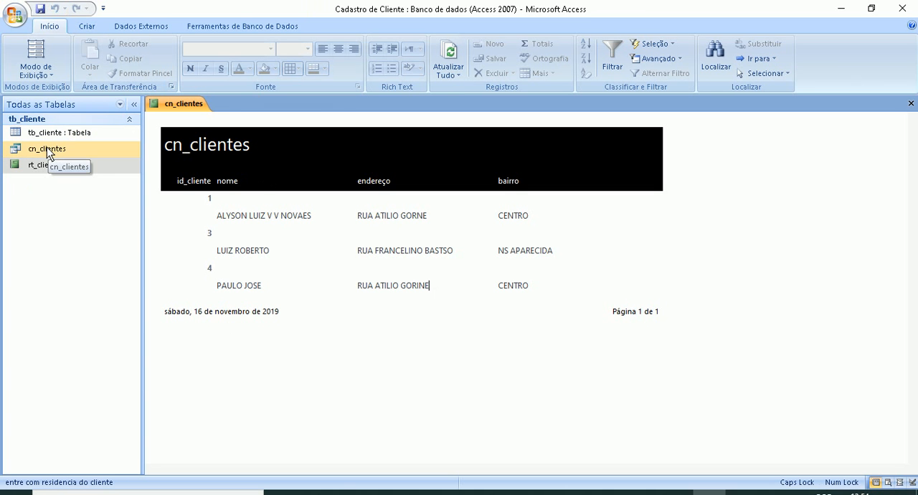
{"action": "right_click", "coordinate": [57, 171]}
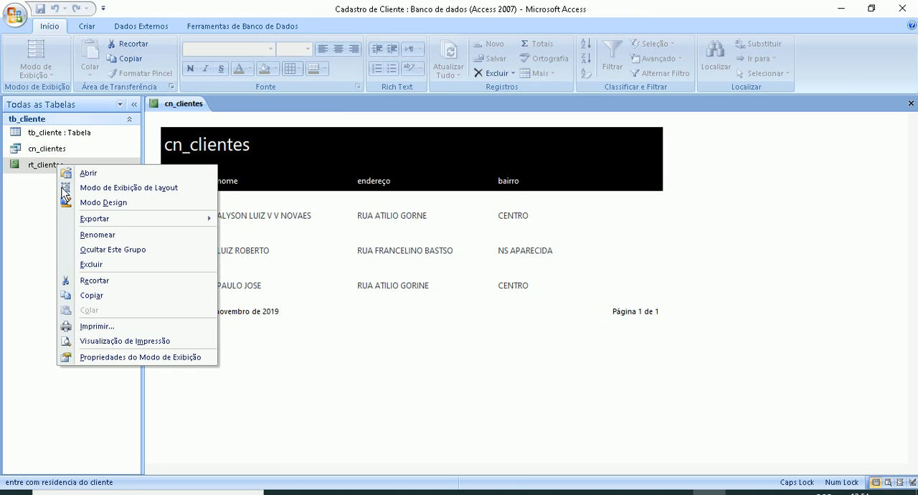
{"action": "left_click", "coordinate": [103, 202]}
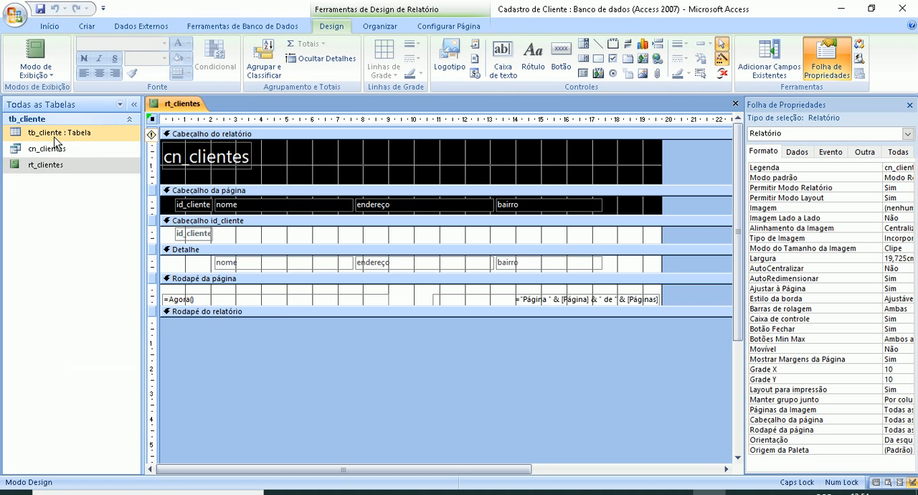
{"action": "right_click", "coordinate": [169, 105]}
{"action": "left_click", "coordinate": [203, 128]}
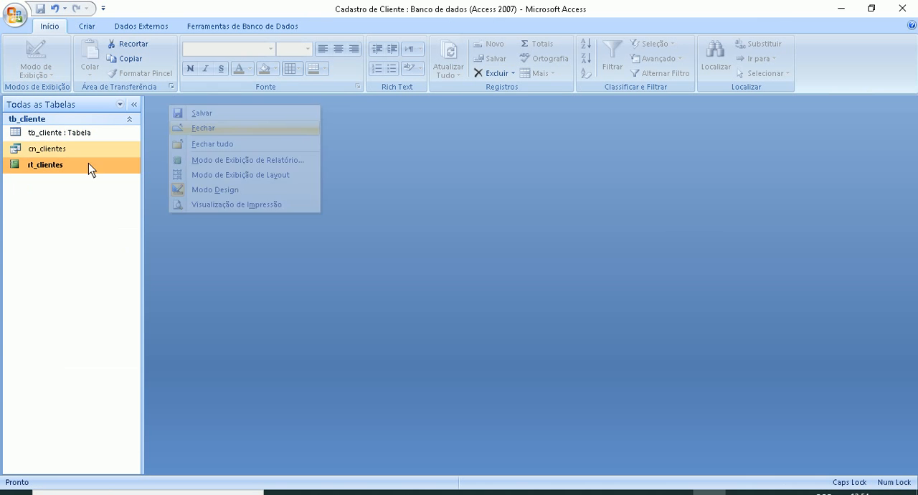